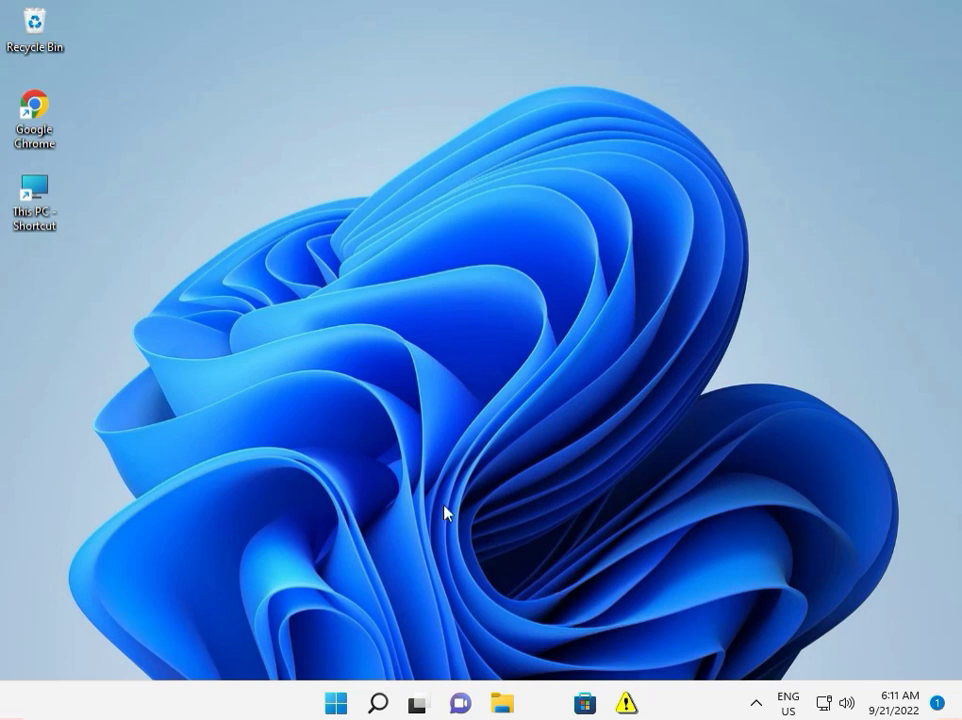
Search for cmd and open Command Prompt as administrator, allowing it to make changes.
{"action": "left_click", "coordinate": [336, 705]}
{"action": "type", "text": "cmd"}
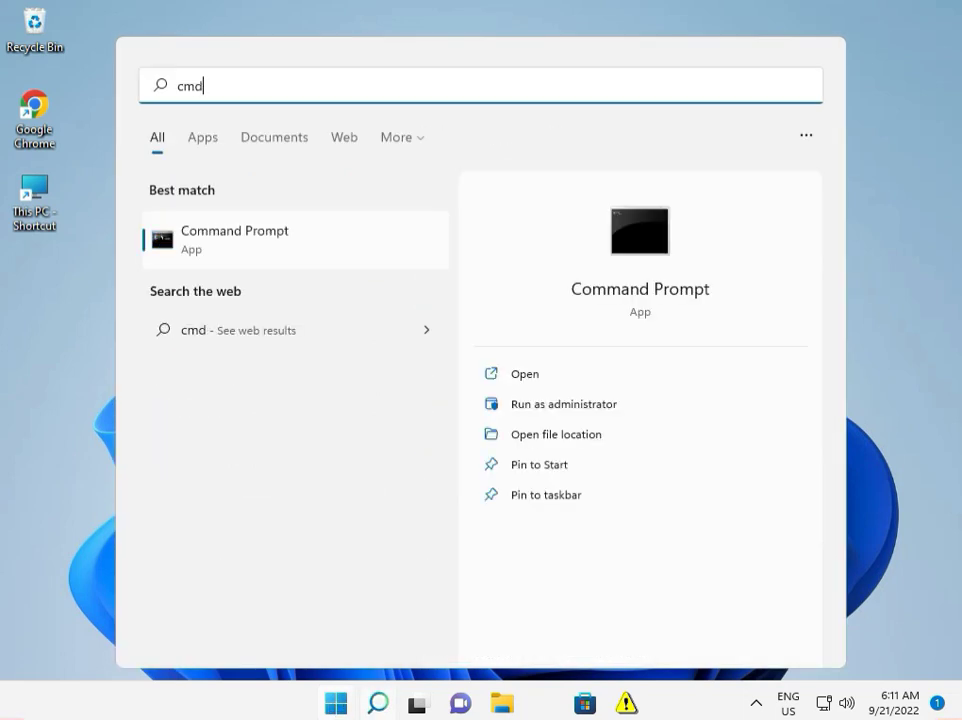
{"action": "left_click", "coordinate": [537, 410]}
{"action": "left_click", "coordinate": [425, 503]}
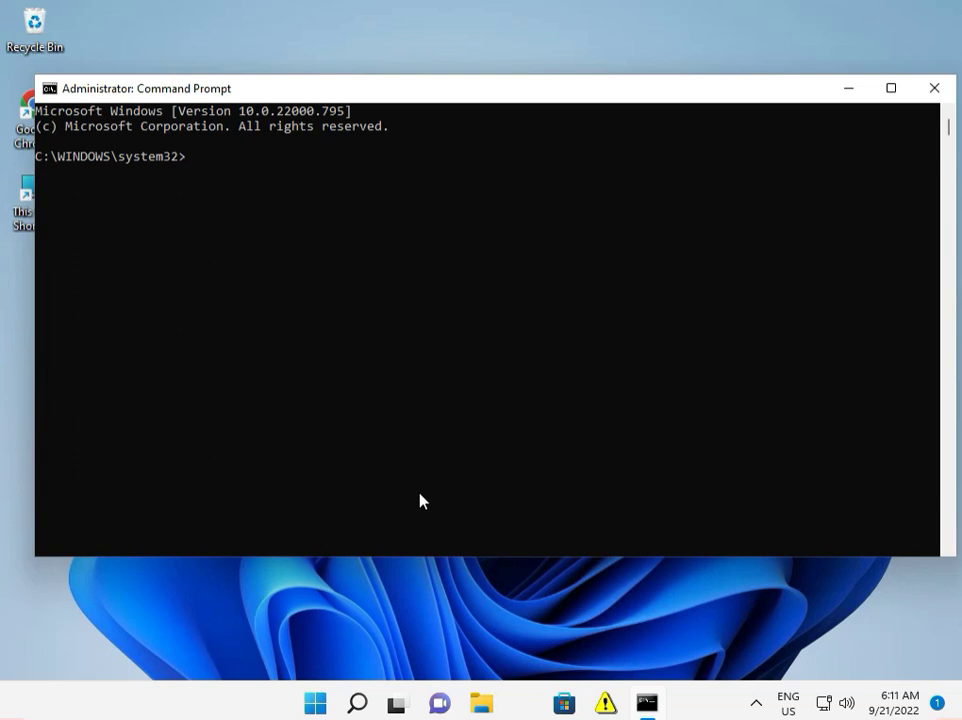
Open New Text Document from the share folder on \\192.168.0.115 in Notepad, and close the folder window.
{"action": "key", "text": "super+r"}
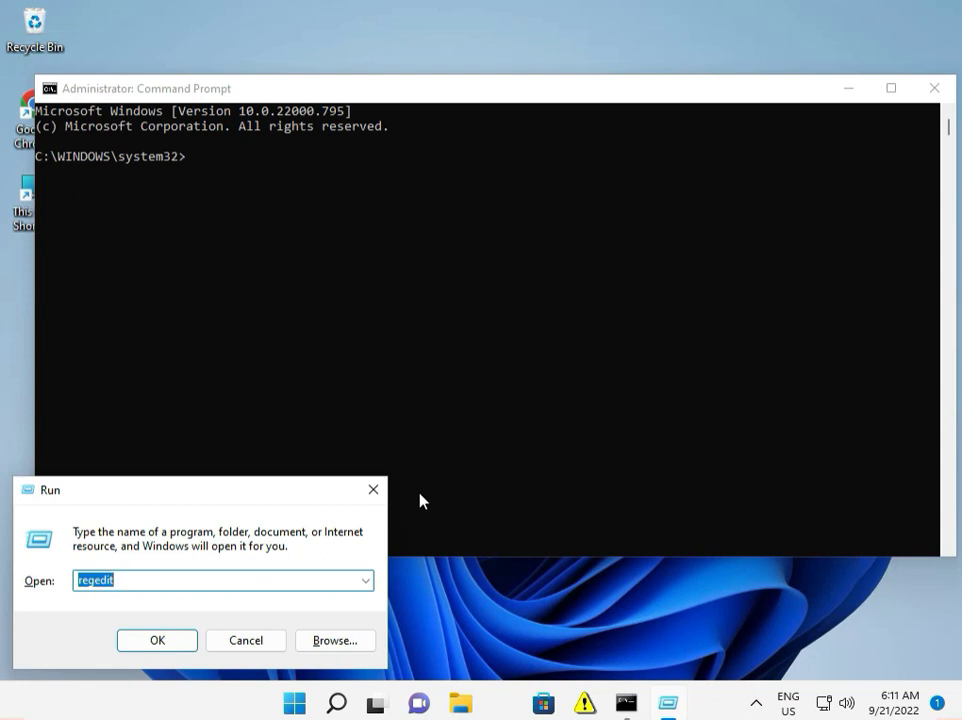
{"action": "type", "text": "\\19"}
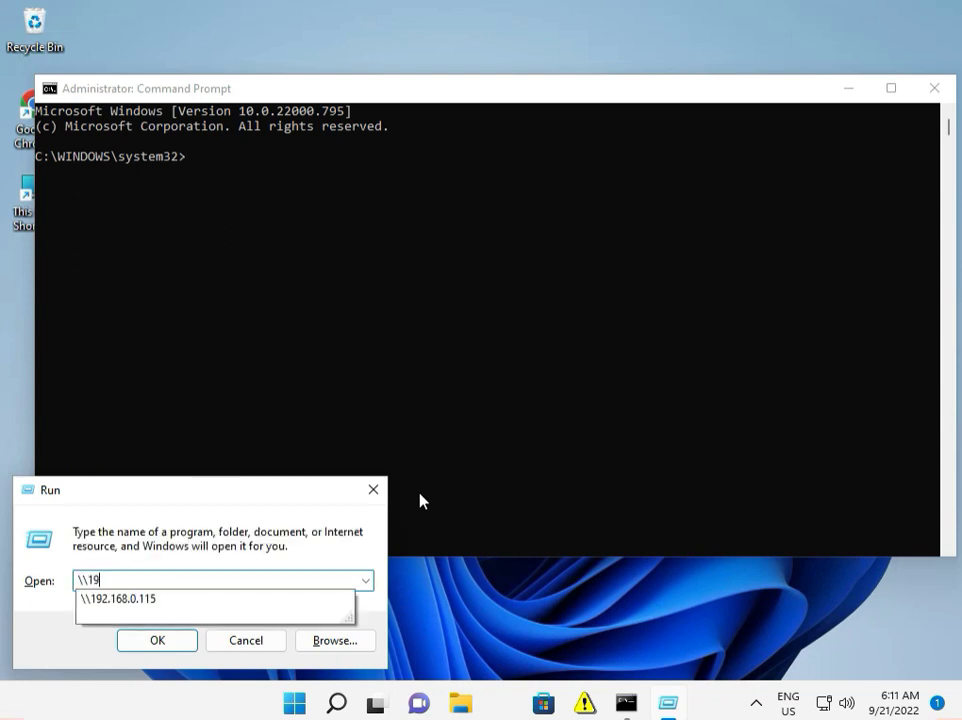
{"action": "type", "text": "2..168"}
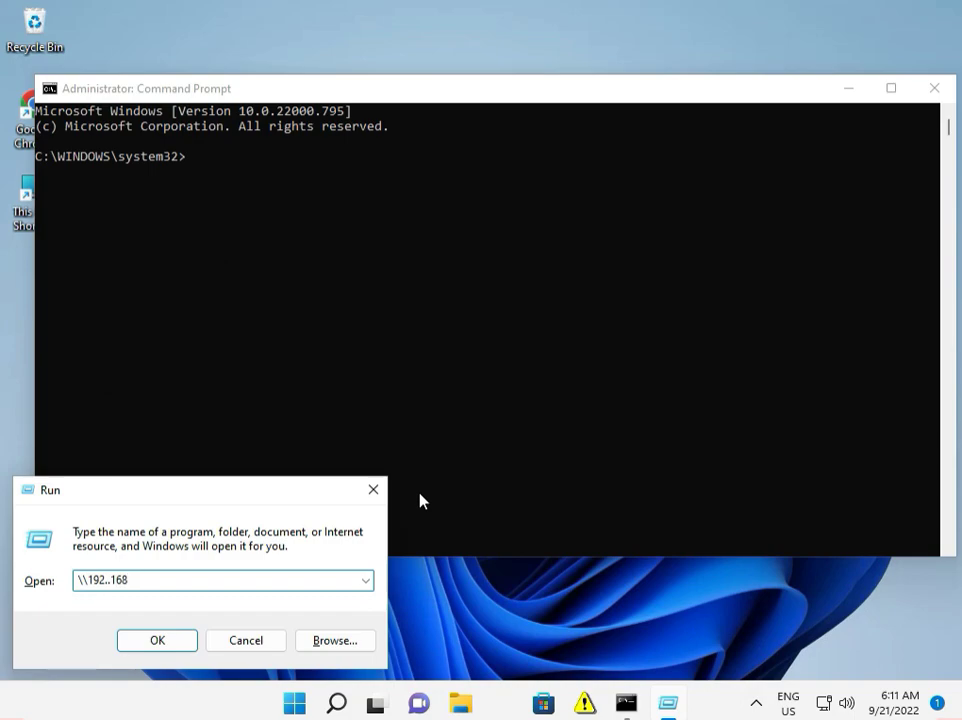
{"action": "key", "text": "BackSpace"}
{"action": "key", "text": "BackSpace"}
{"action": "key", "text": "BackSpace"}
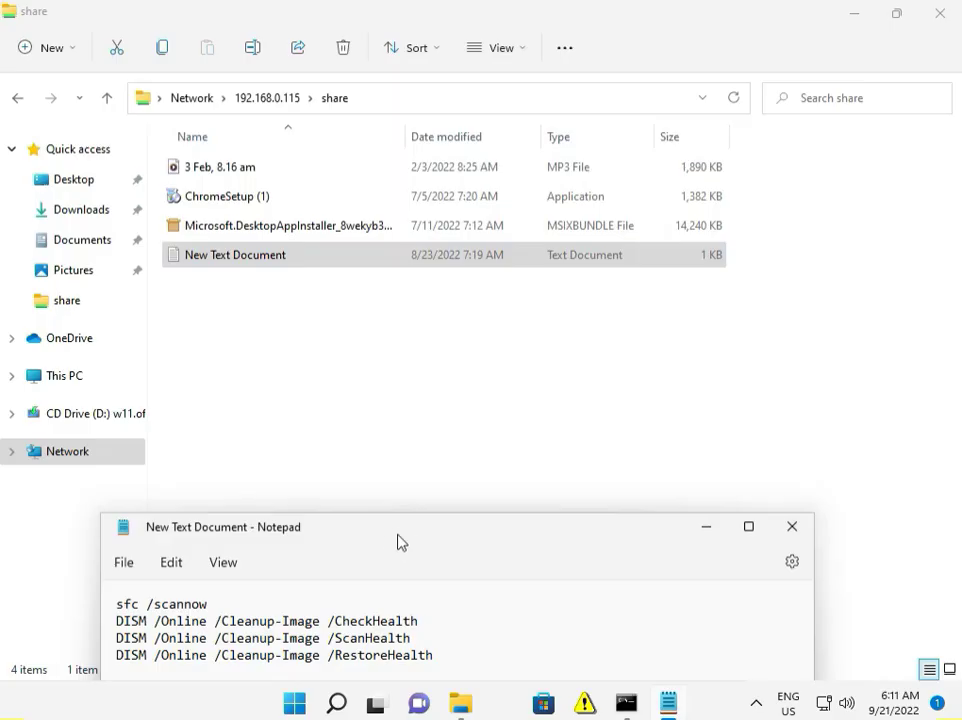
{"action": "left_click_drag", "start_coordinate": [397, 541], "coordinate": [410, 518]}
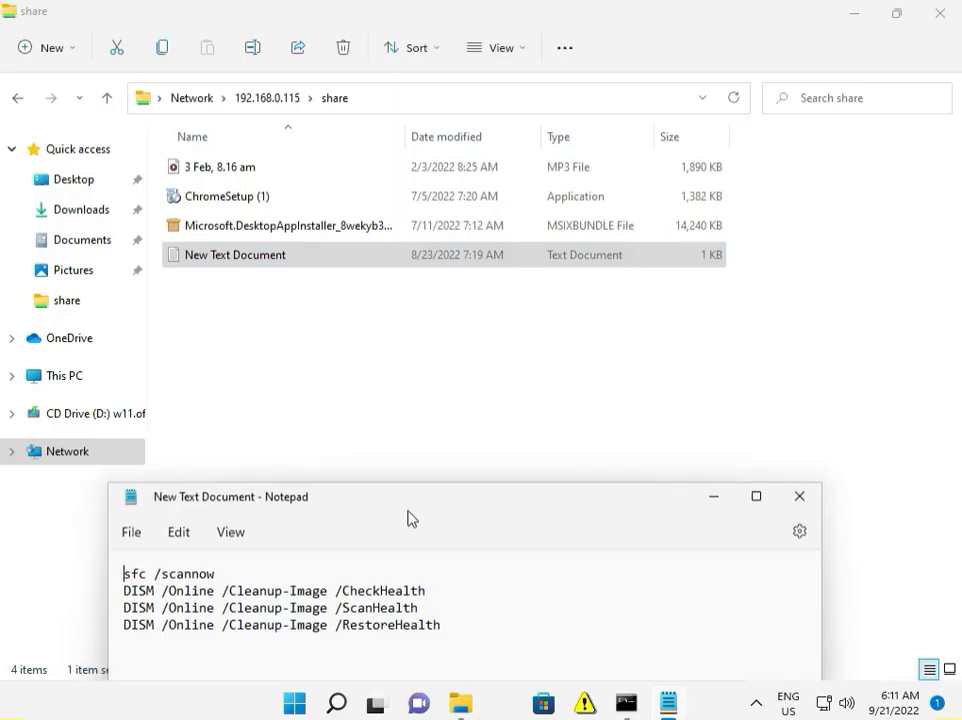
{"action": "left_click", "coordinate": [937, 28]}
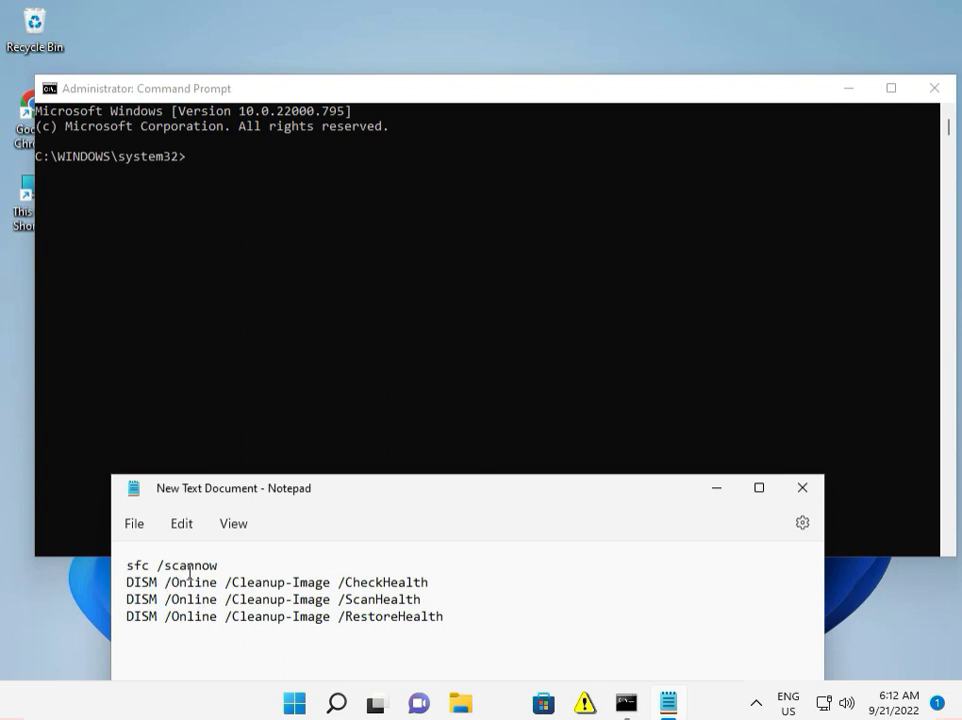
Copy the sfc /scannow command from the text document and run it in the elevated Command Prompt.
{"action": "left_click_drag", "start_coordinate": [224, 565], "coordinate": [129, 565]}
{"action": "right_click", "coordinate": [156, 566]}
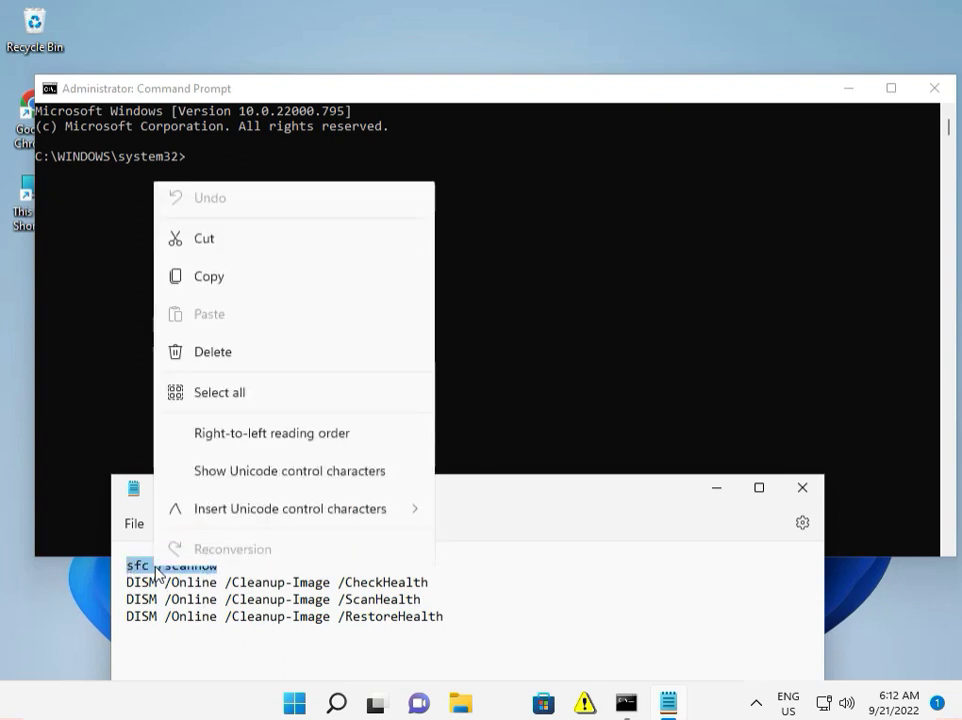
{"action": "left_click", "coordinate": [212, 272]}
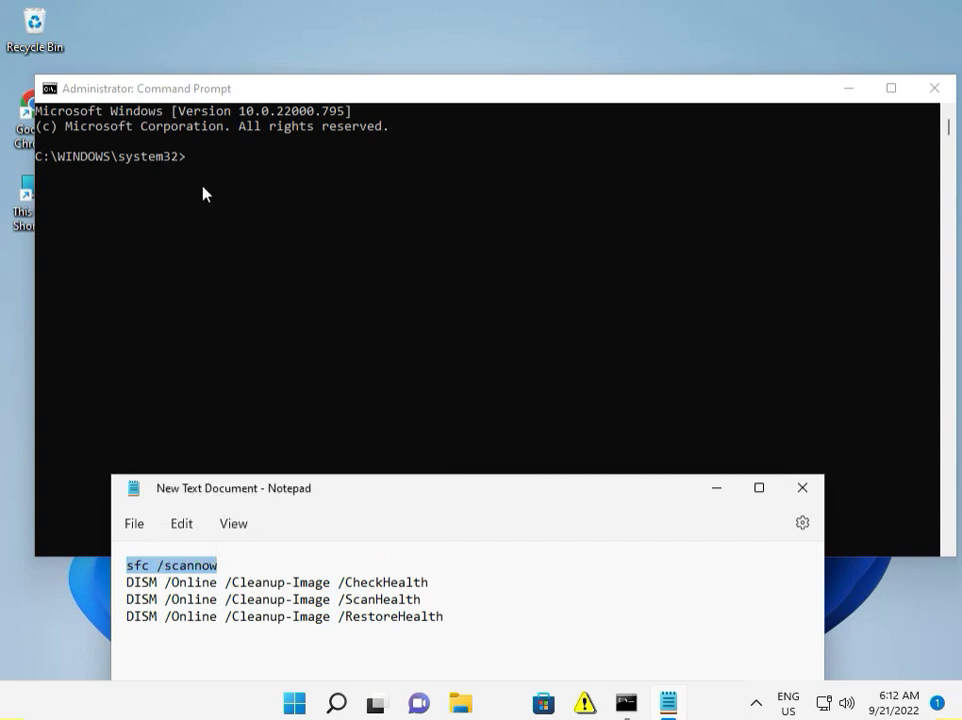
{"action": "left_click", "coordinate": [193, 162]}
{"action": "right_click", "coordinate": [188, 164]}
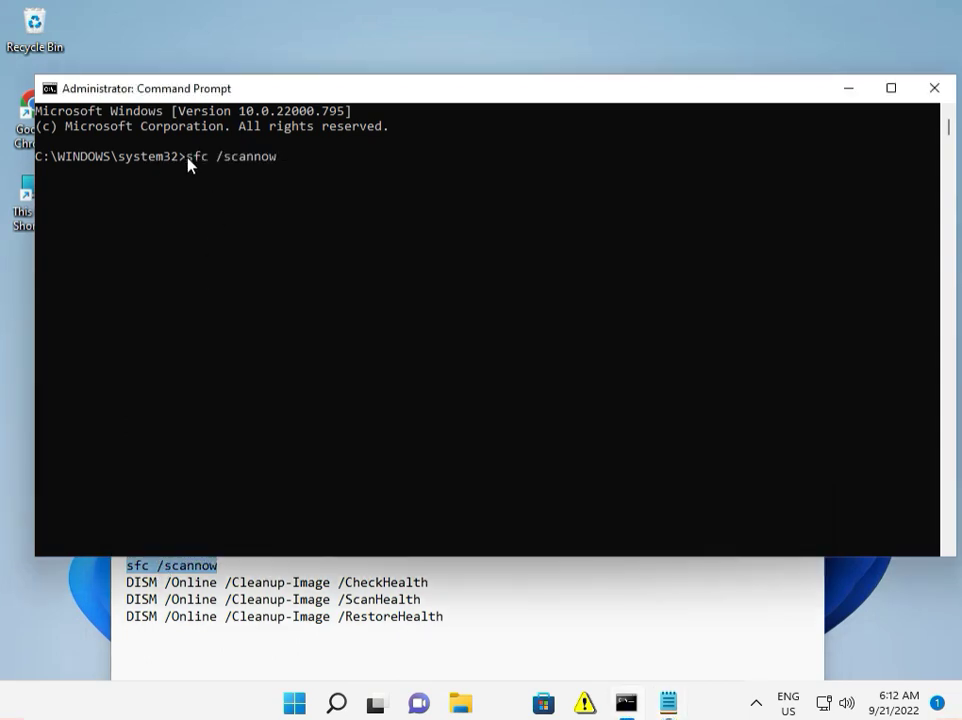
{"action": "key", "text": "Return"}
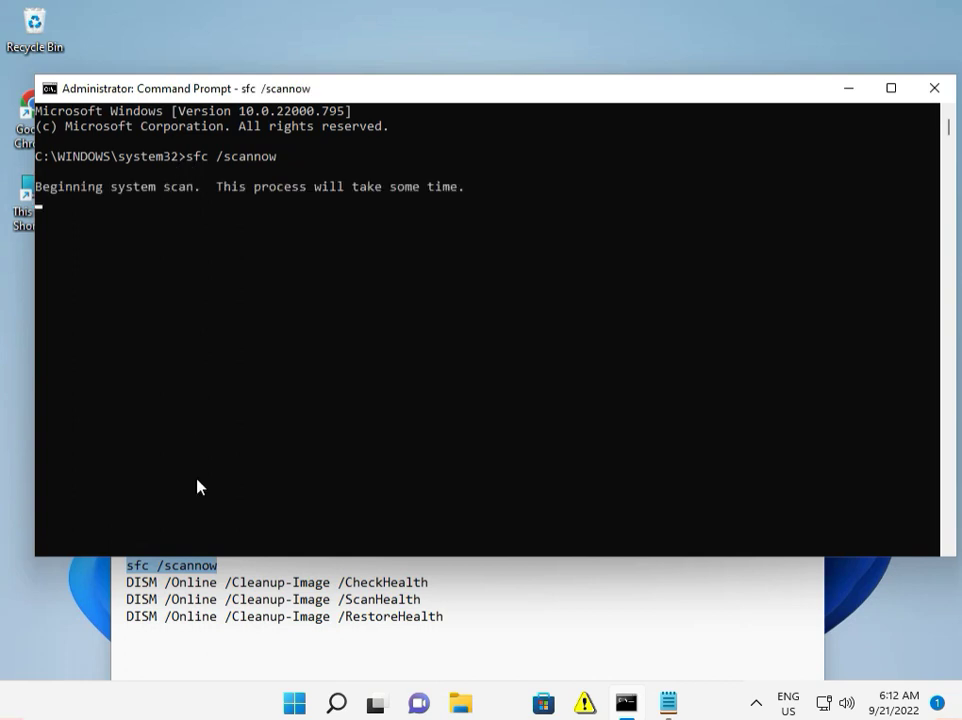
Clear the desktop by minimizing the Notepad and Command Prompt windows and dismissing the network error and Run dialog.
{"action": "left_click", "coordinate": [253, 628]}
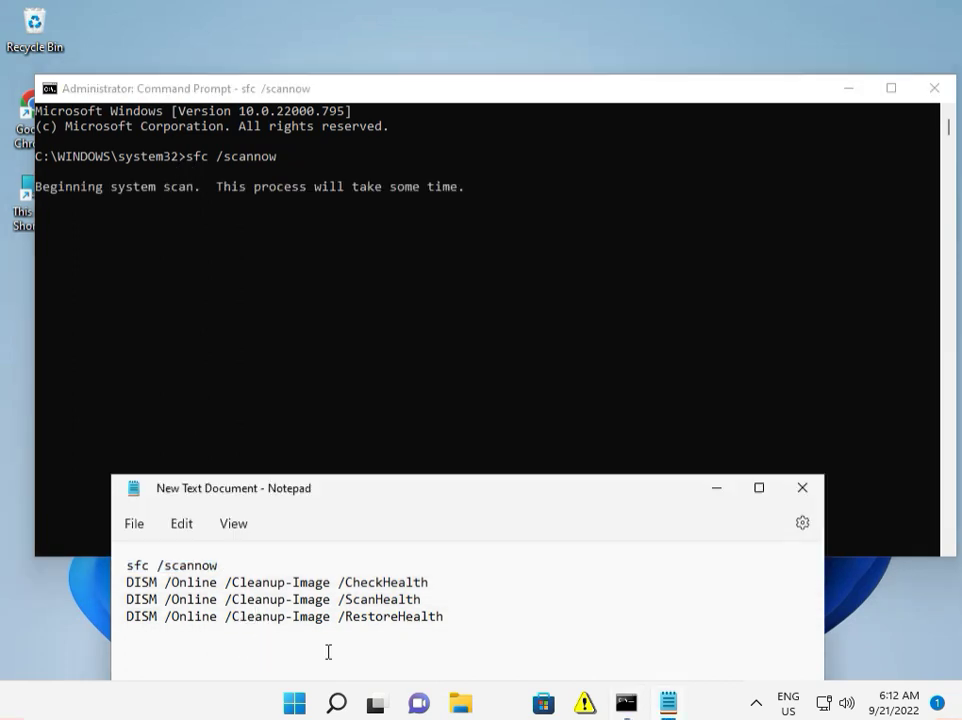
{"action": "left_click_drag", "start_coordinate": [449, 616], "coordinate": [130, 573]}
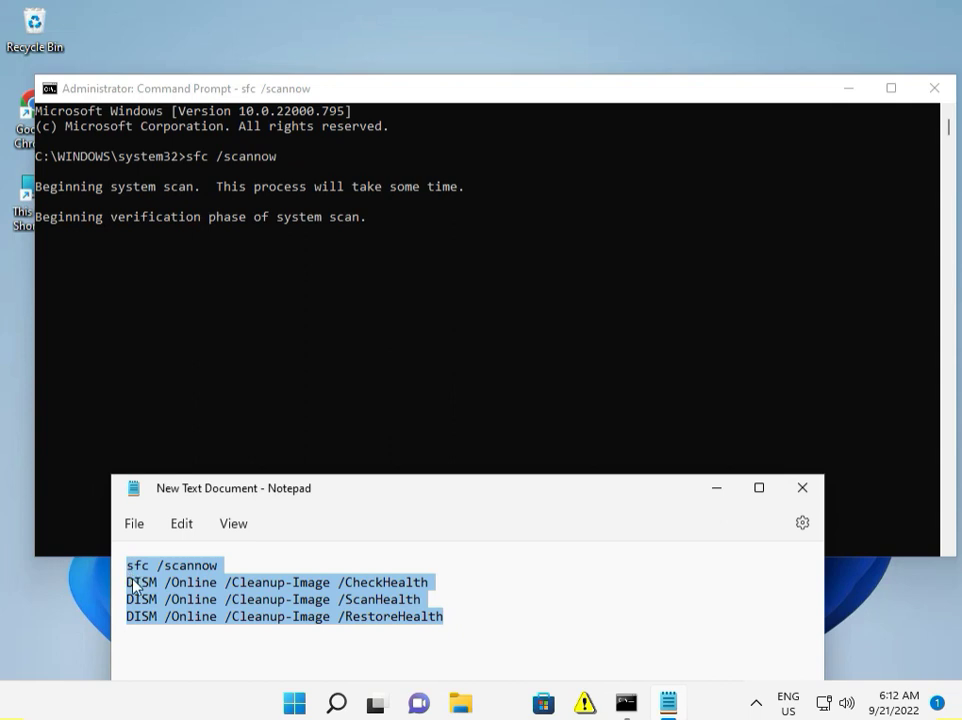
{"action": "left_click", "coordinate": [131, 582]}
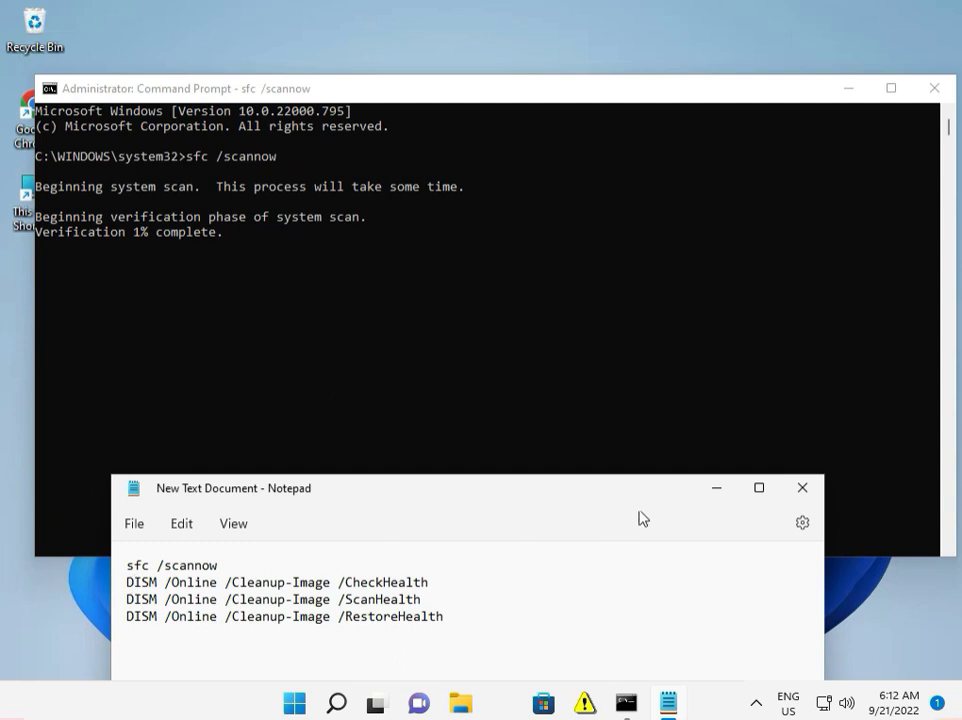
{"action": "left_click", "coordinate": [714, 489]}
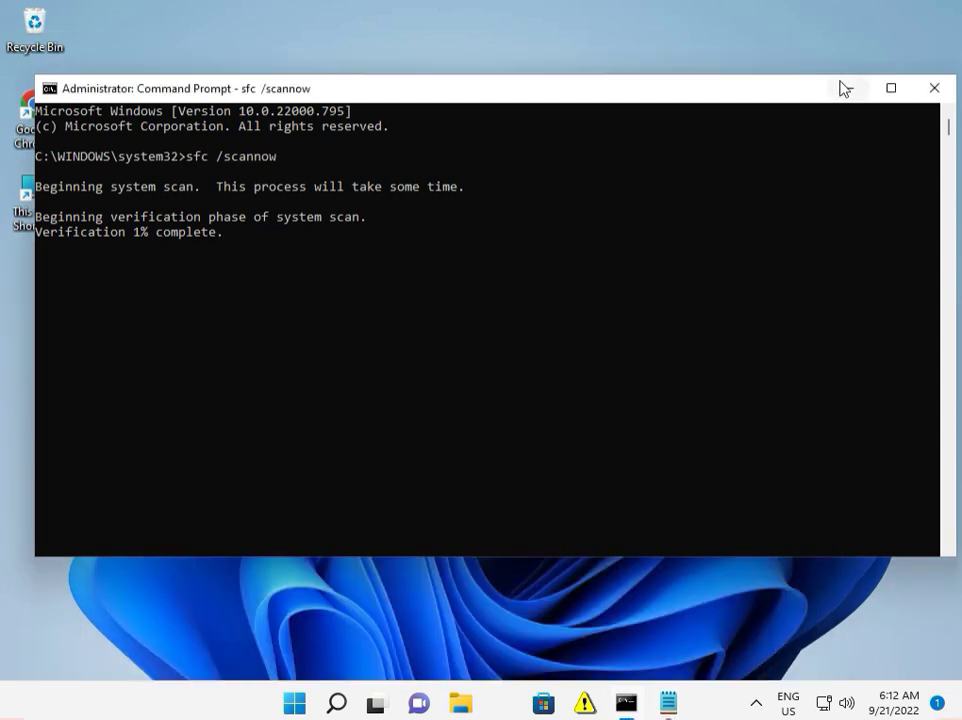
{"action": "left_click", "coordinate": [848, 88]}
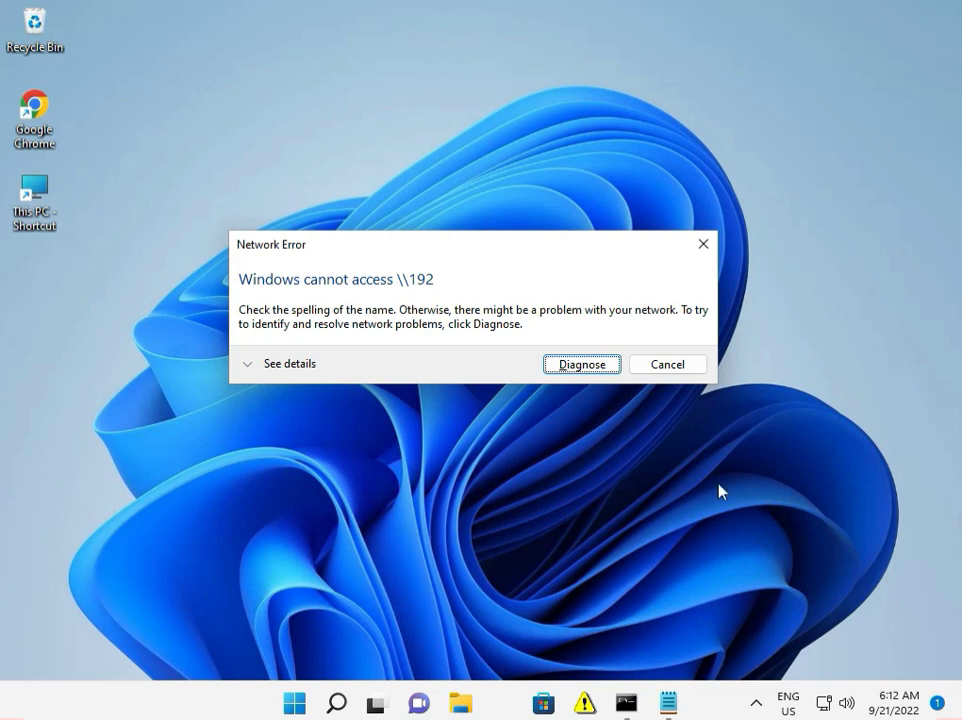
{"action": "left_click", "coordinate": [679, 363]}
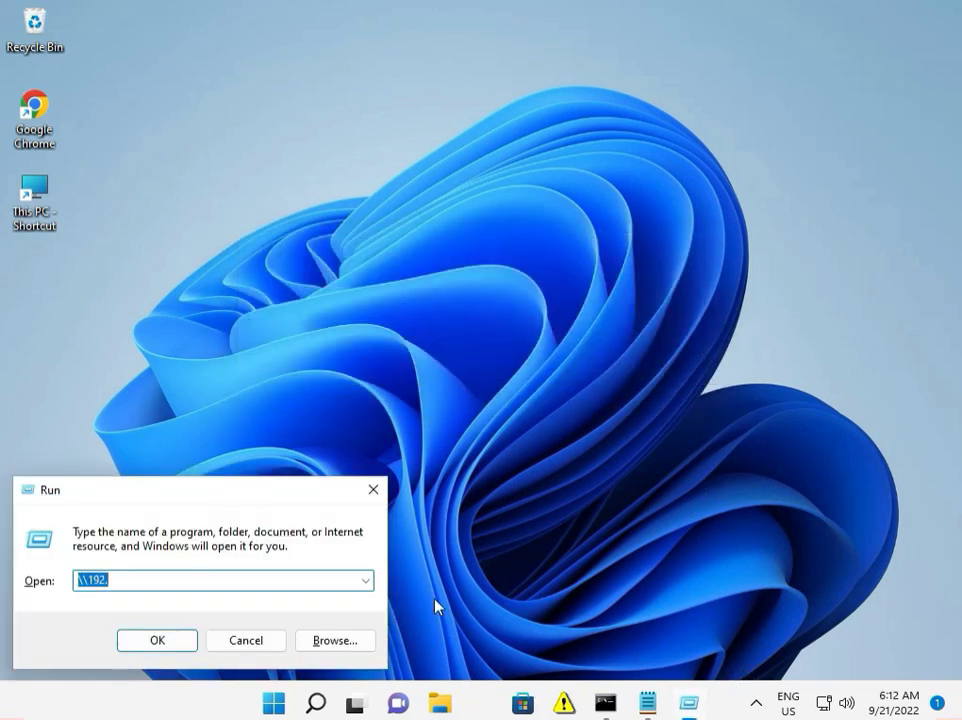
{"action": "left_click", "coordinate": [372, 490]}
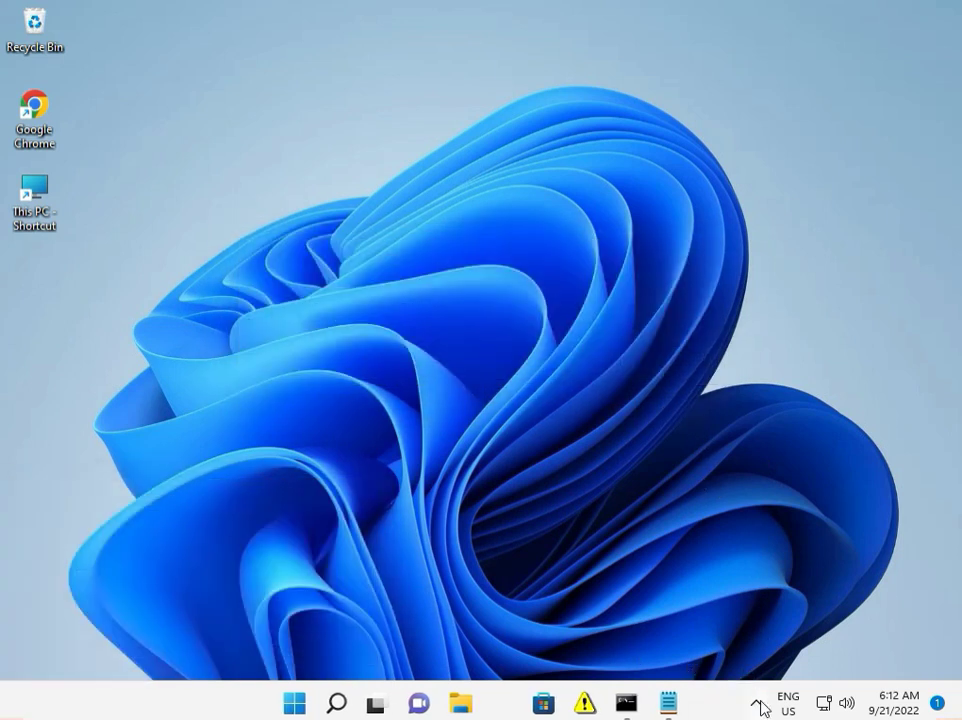
Open the Windows Security dashboard from the hidden notification area icons.
{"action": "left_click", "coordinate": [757, 703]}
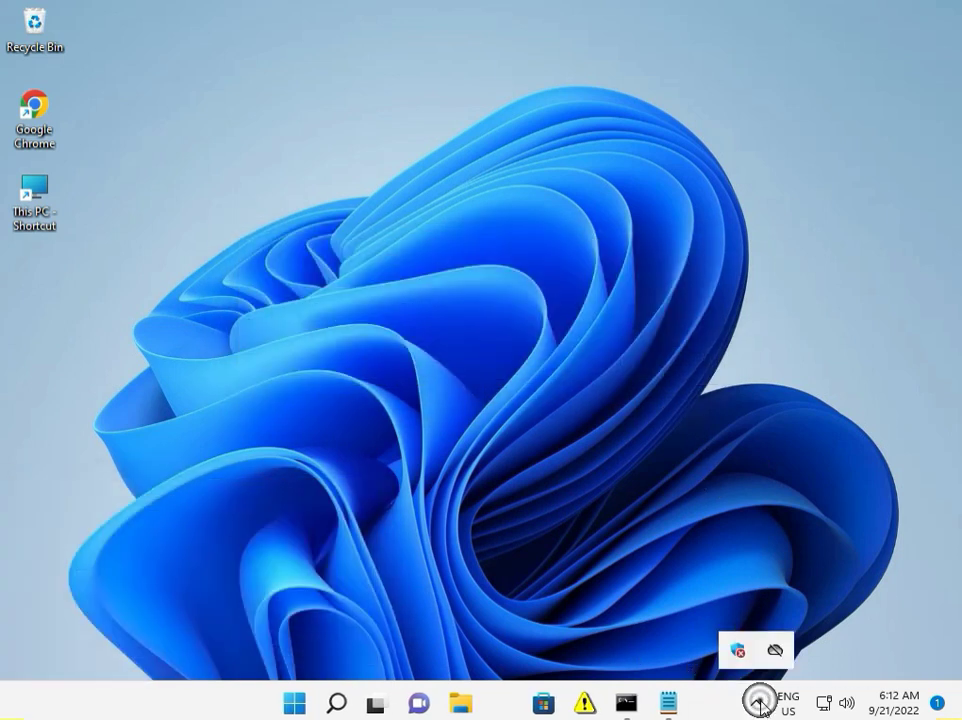
{"action": "right_click", "coordinate": [740, 652]}
{"action": "left_click", "coordinate": [759, 628]}
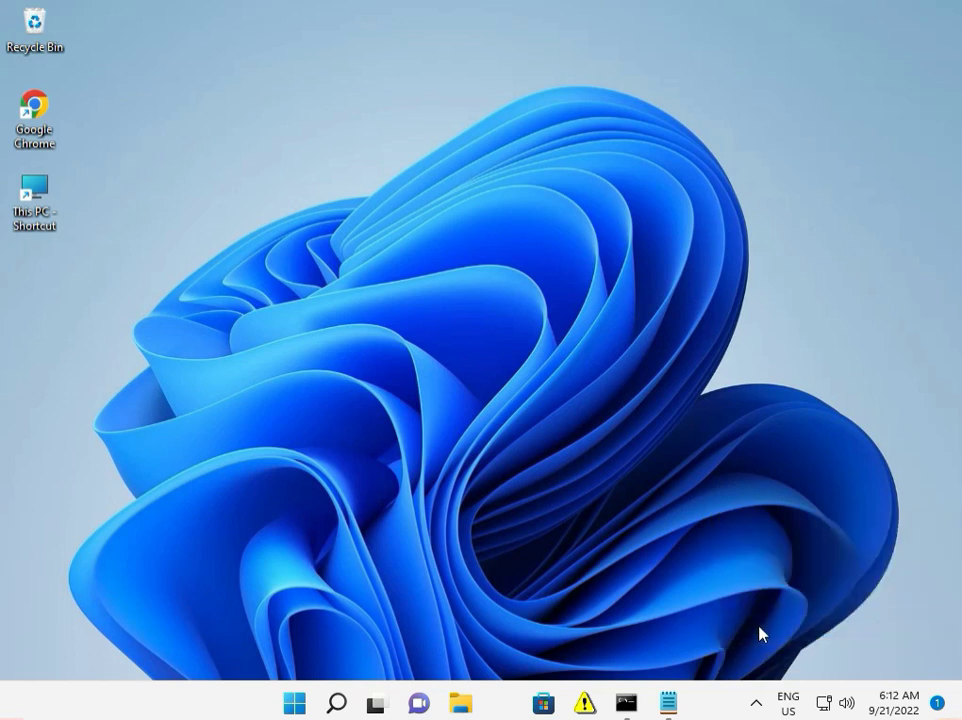
{"action": "left_click", "coordinate": [754, 699]}
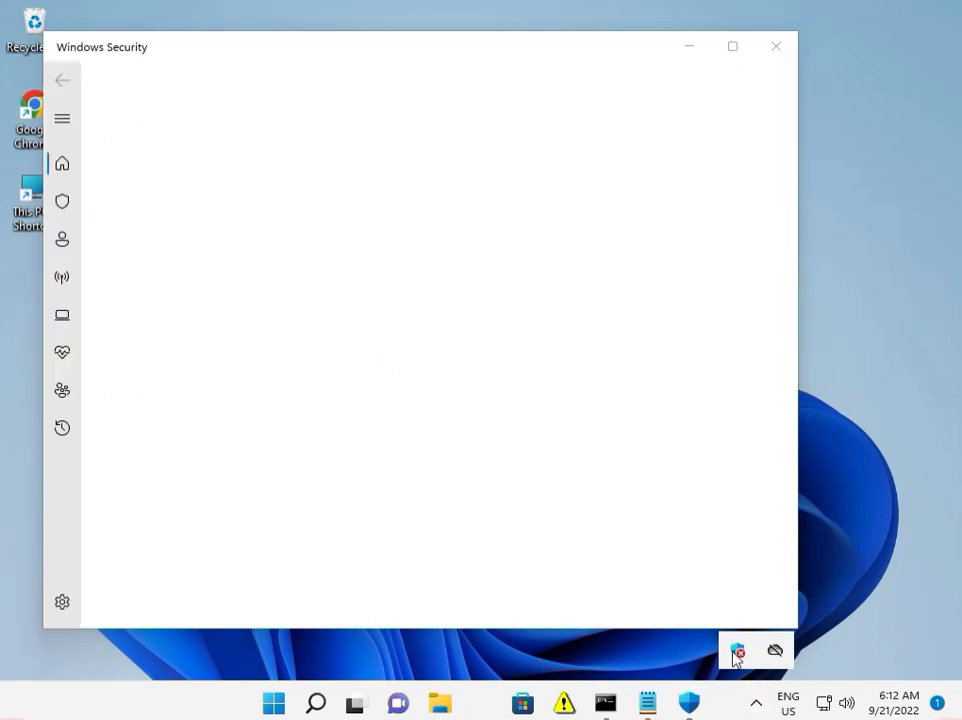
{"action": "right_click", "coordinate": [738, 652]}
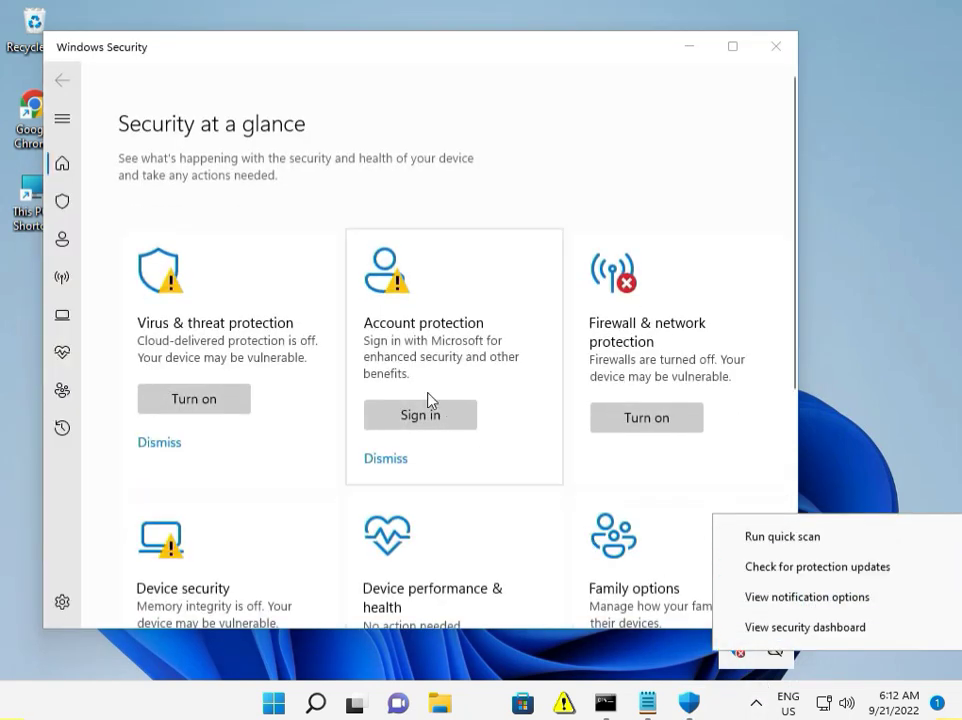
Turn off Real-time protection in the Virus & threat protection settings, allow the change, and close Windows Security.
{"action": "left_click", "coordinate": [182, 329]}
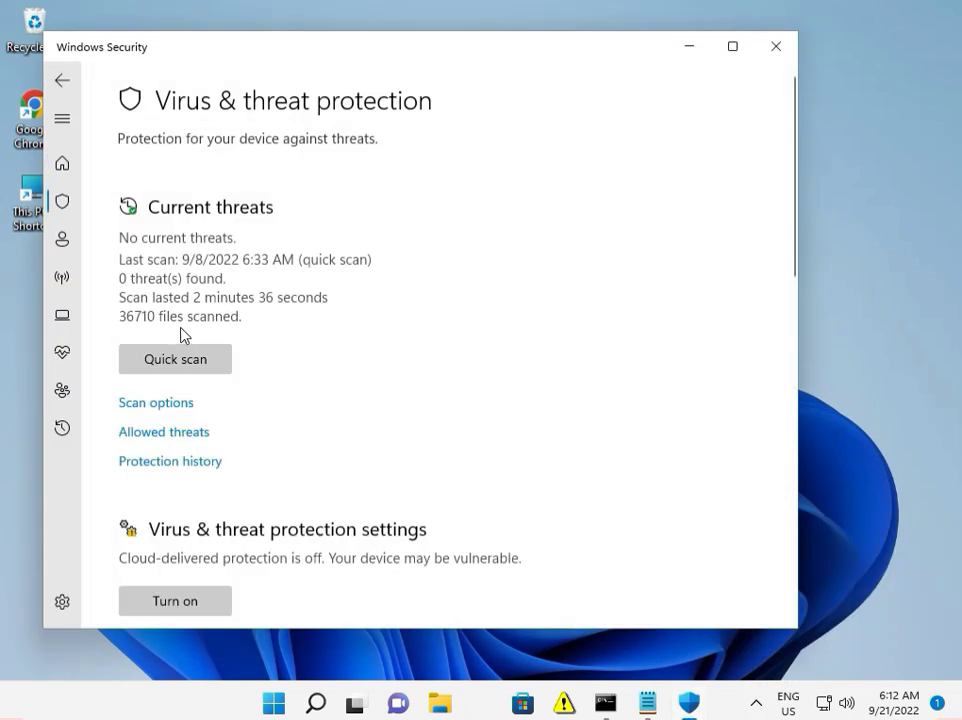
{"action": "scroll", "coordinate": [203, 494], "scroll_direction": "down", "scroll_amount": 1}
{"action": "scroll", "coordinate": [203, 494], "scroll_direction": "down", "scroll_amount": 3}
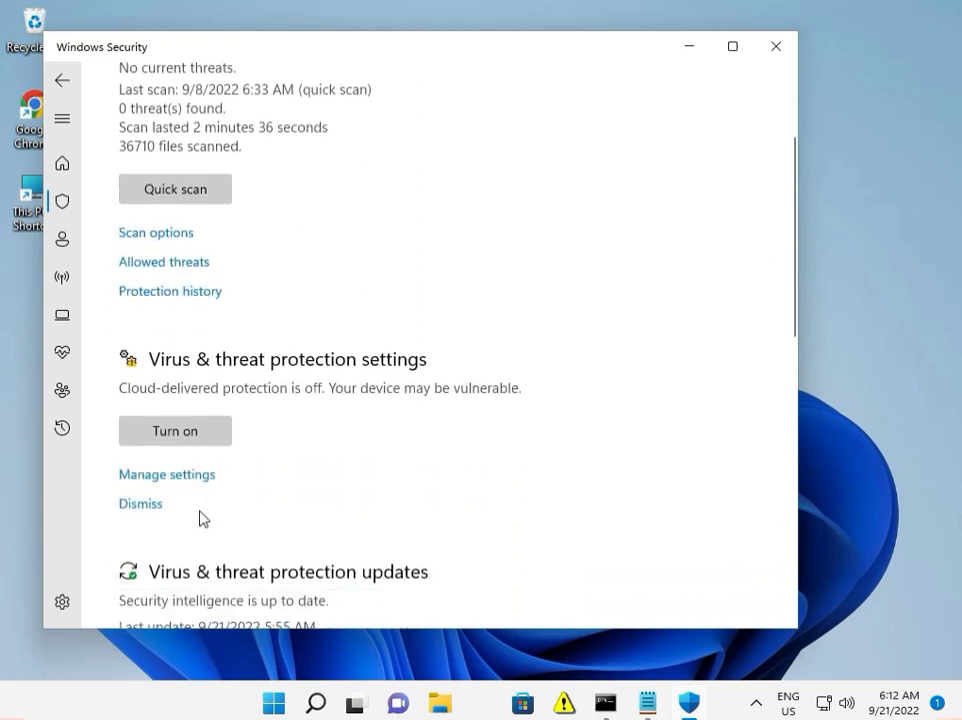
{"action": "left_click", "coordinate": [188, 481]}
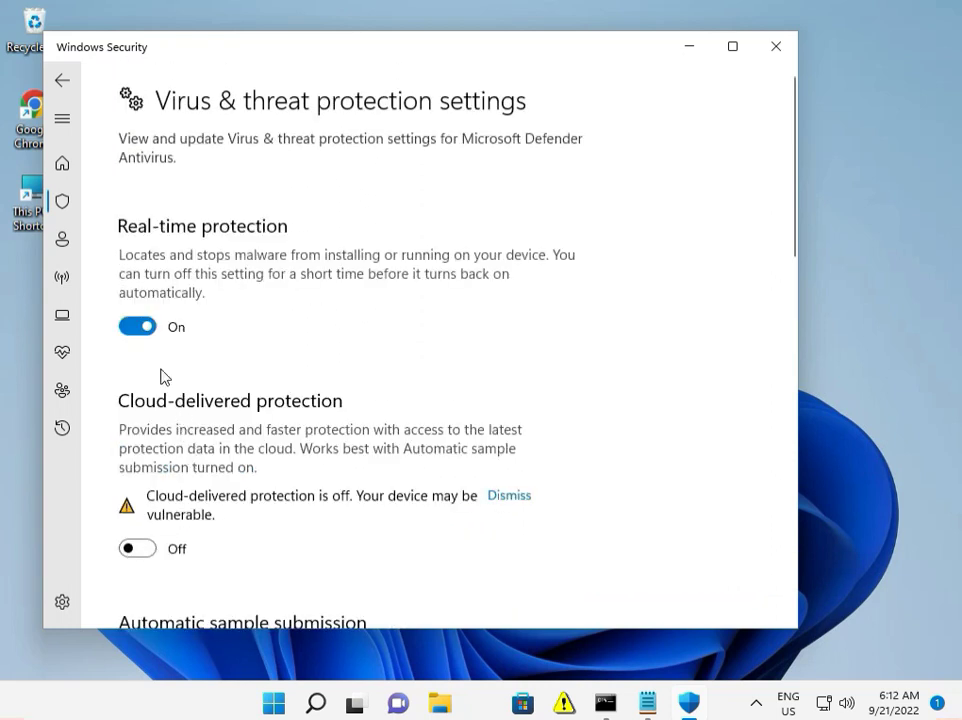
{"action": "left_click", "coordinate": [130, 326]}
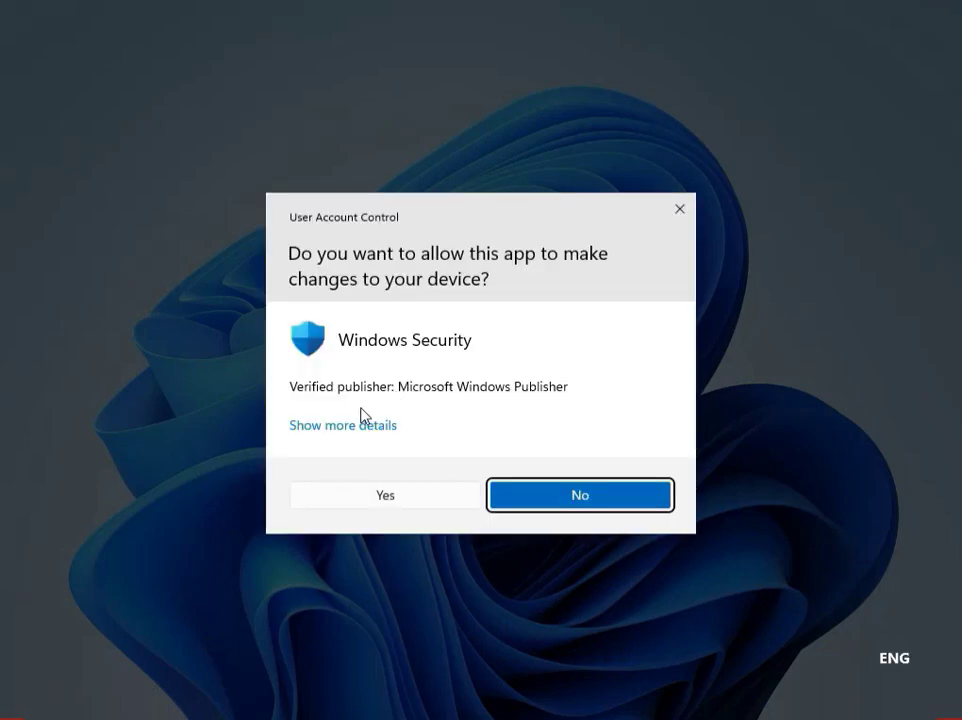
{"action": "left_click", "coordinate": [369, 494]}
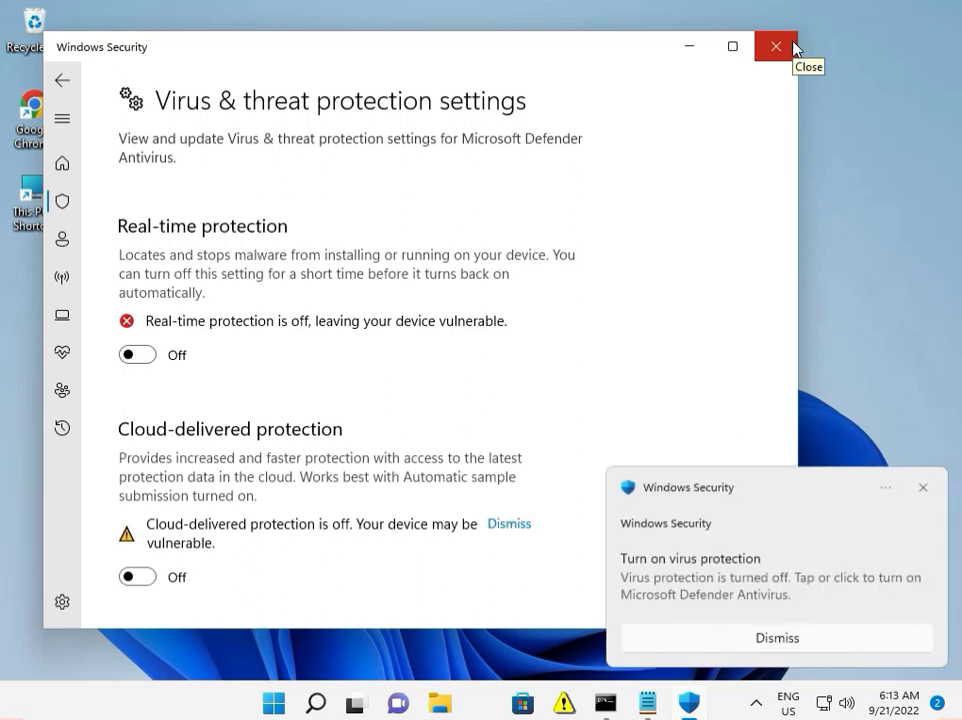
{"action": "left_click", "coordinate": [793, 47]}
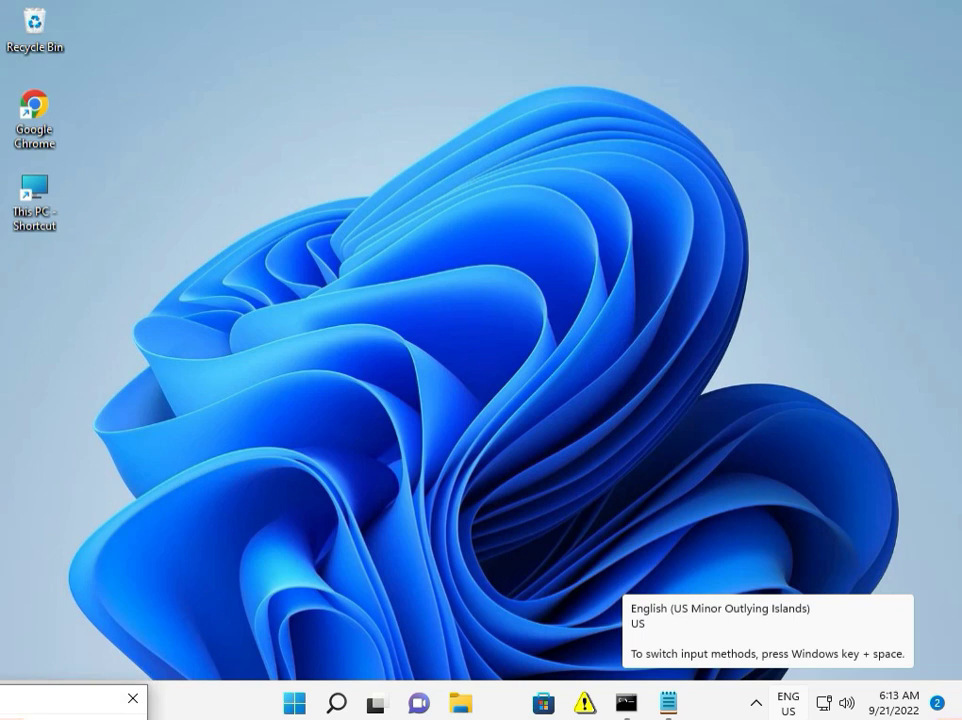
{"action": "left_click", "coordinate": [133, 698]}
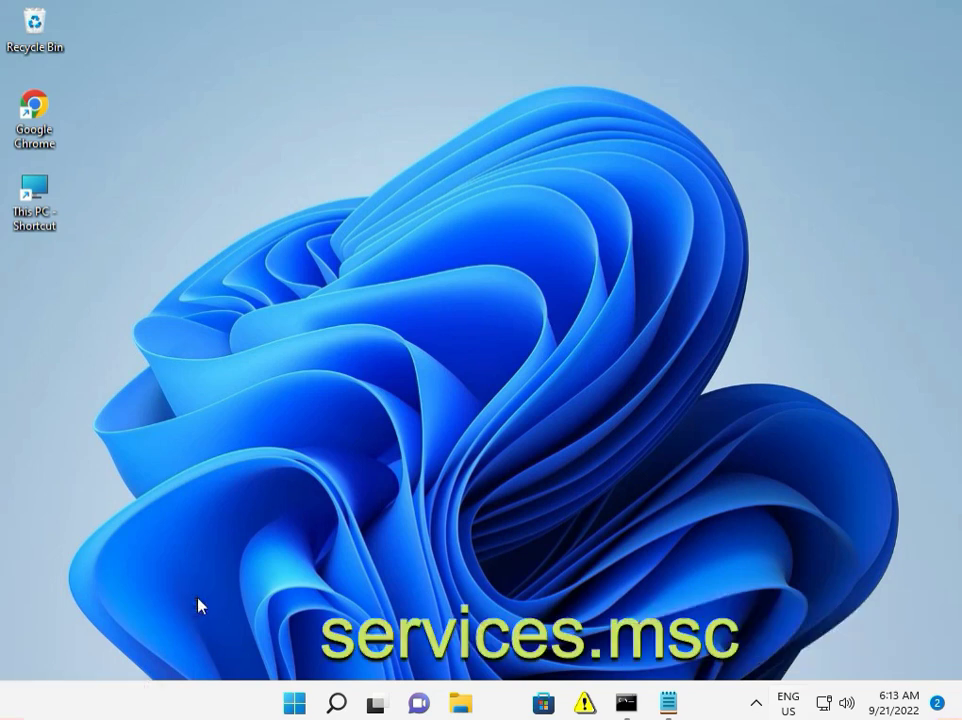
Open the Services console by running services.msc.
{"action": "key", "text": "super+r"}
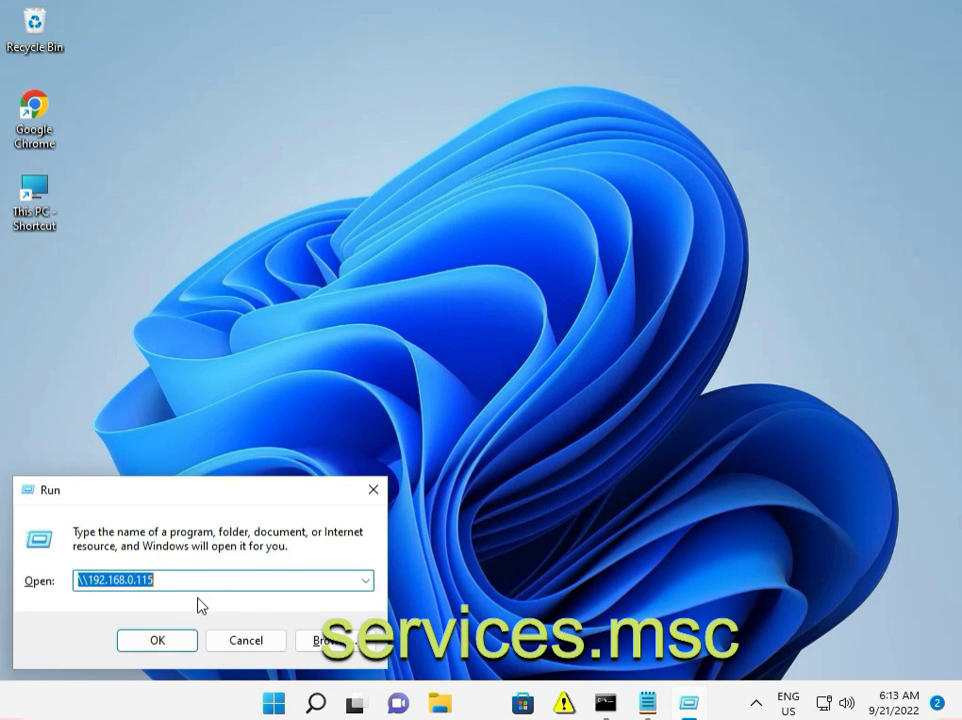
{"action": "type", "text": "service"}
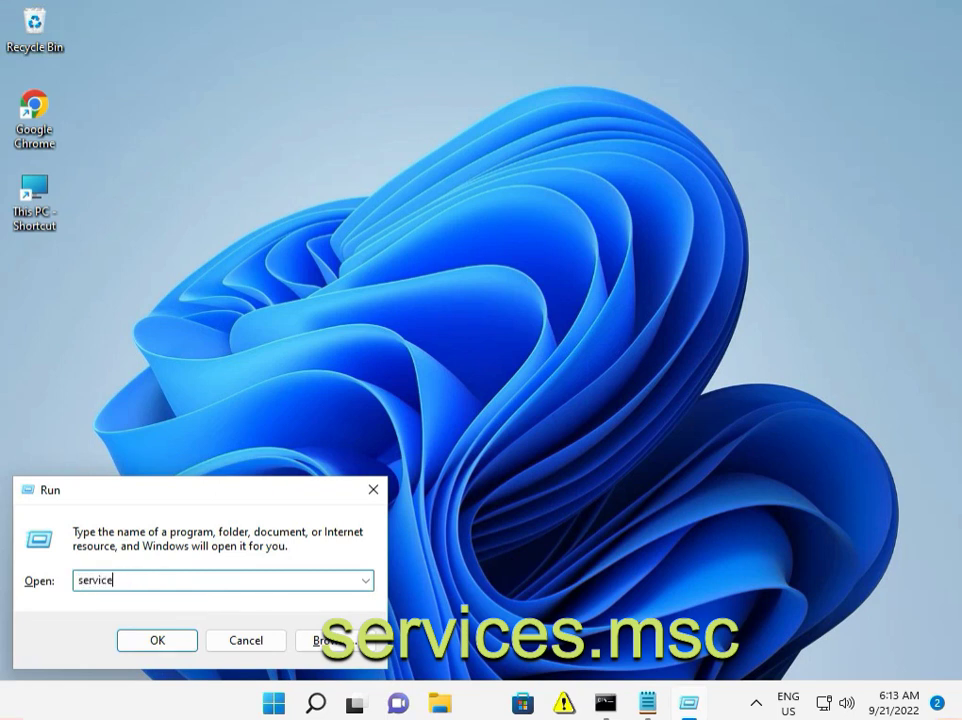
{"action": "type", "text": "s.msc"}
{"action": "key", "text": "Return"}
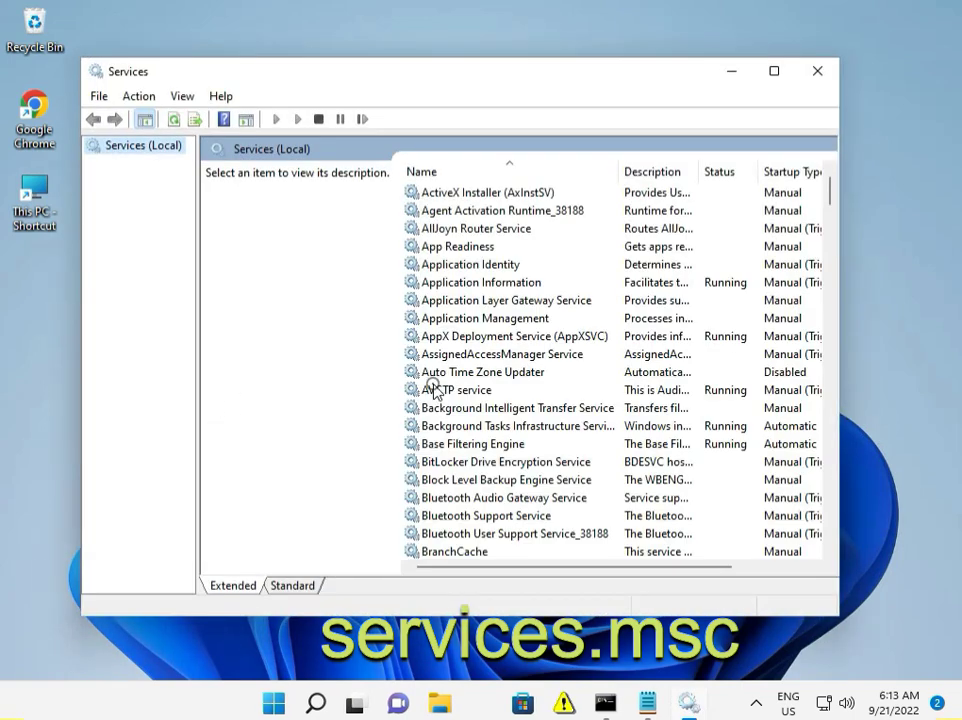
Open the properties of the Windows Update service, set its startup type to Automatic and accept the dialog.
{"action": "left_click", "coordinate": [435, 390]}
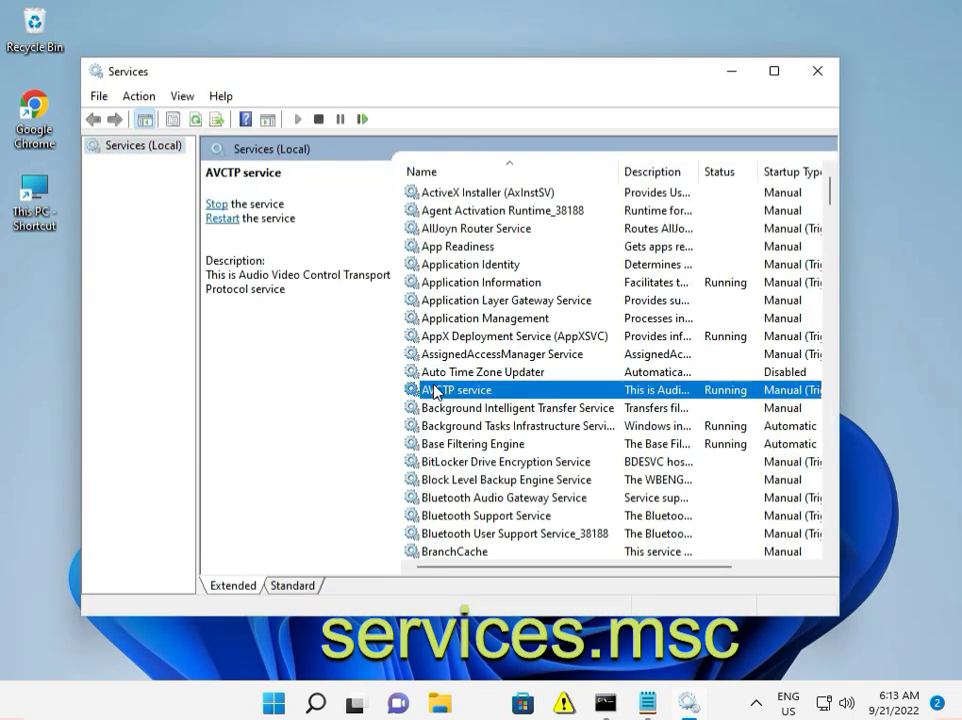
{"action": "type", "text": "web"}
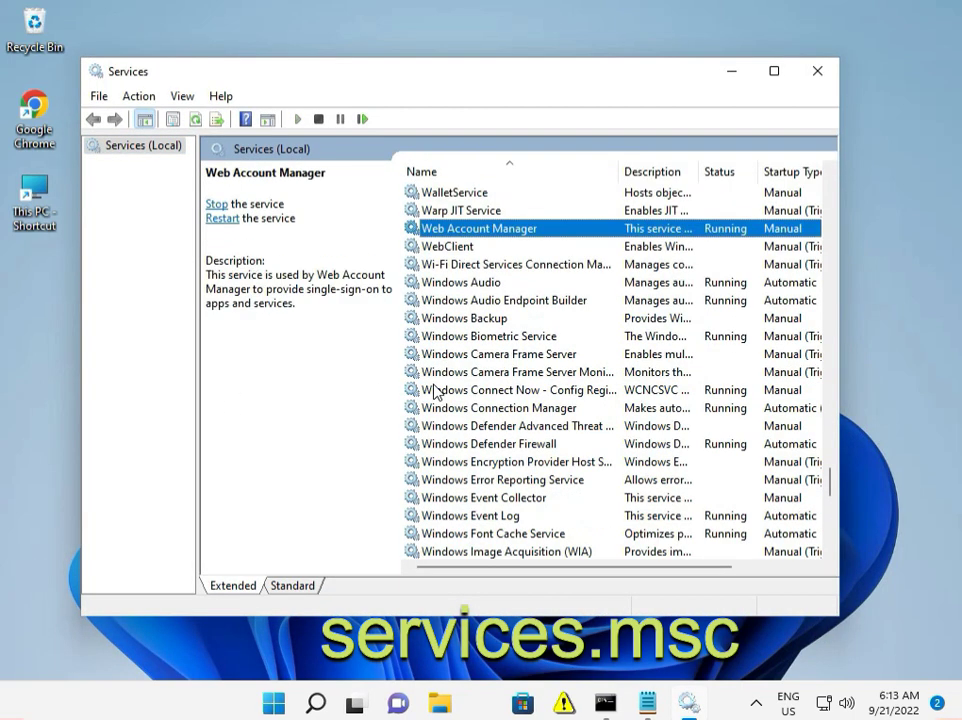
{"action": "scroll", "coordinate": [436, 391], "scroll_direction": "down", "scroll_amount": 9}
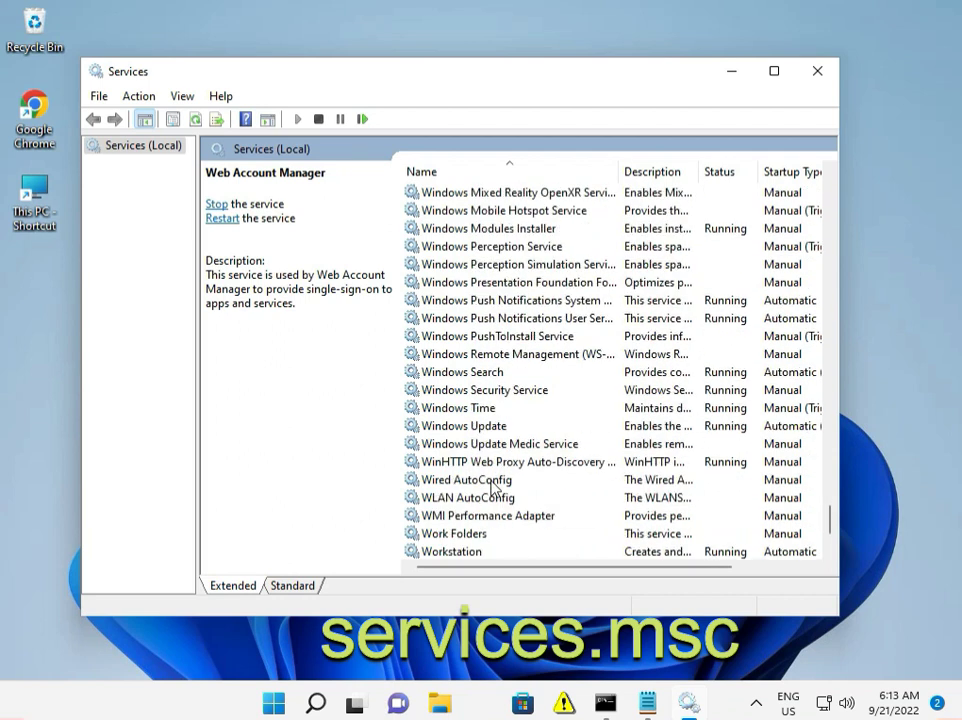
{"action": "left_click", "coordinate": [498, 426]}
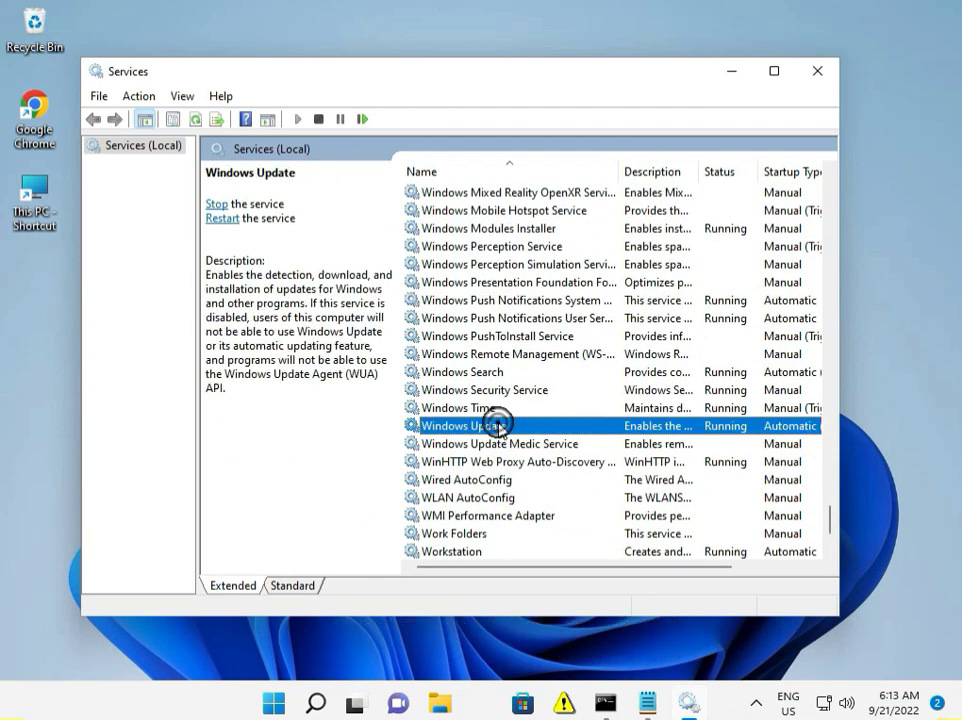
{"action": "double_click", "coordinate": [477, 425]}
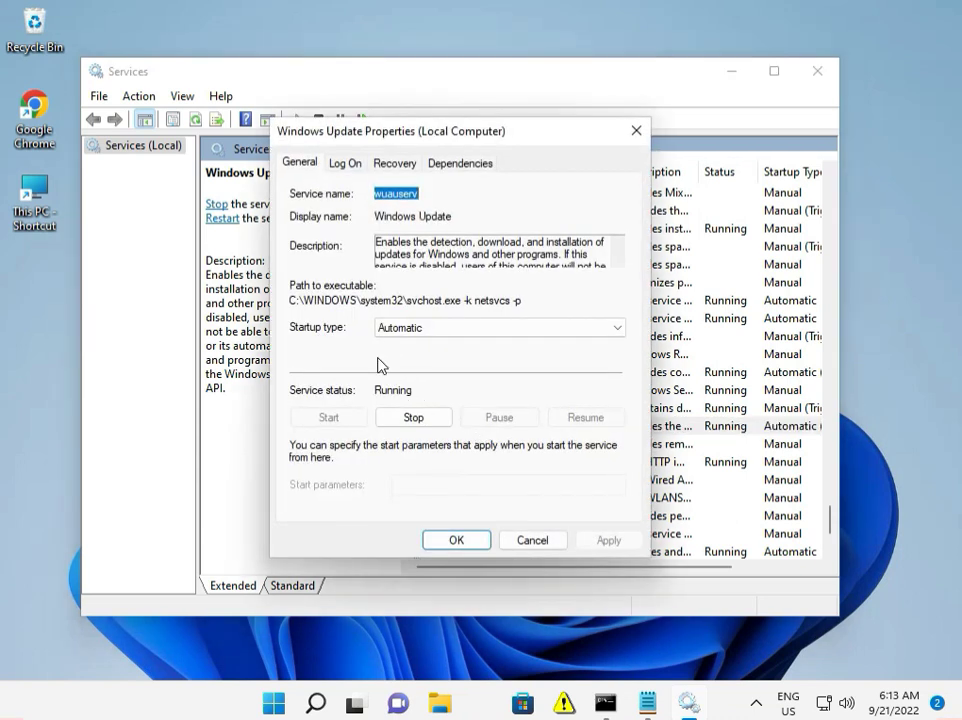
{"action": "left_click", "coordinate": [399, 329]}
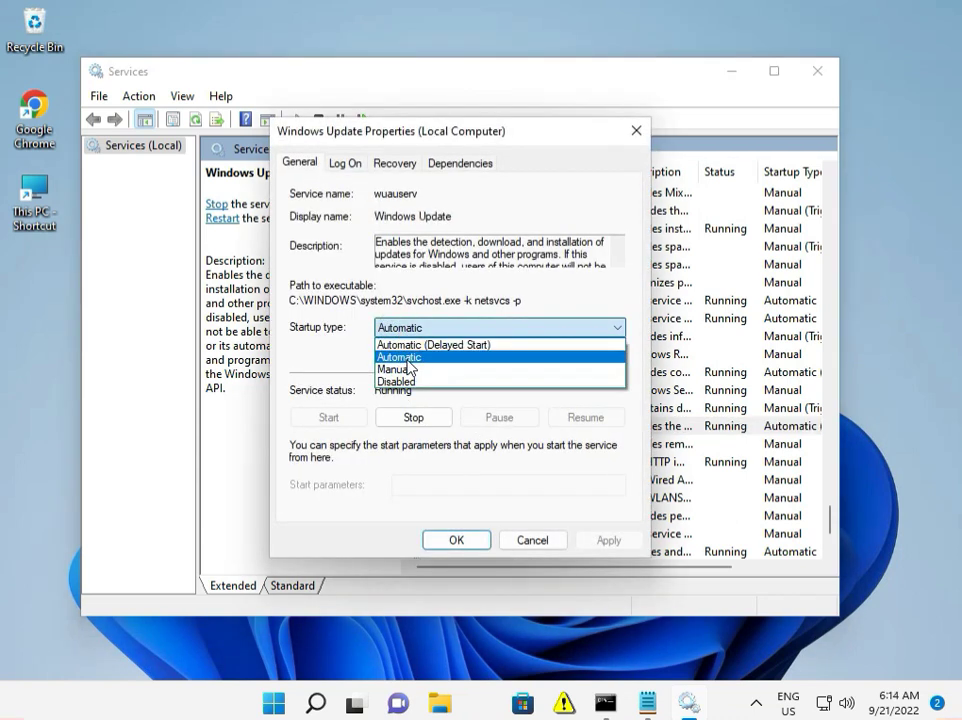
{"action": "left_click", "coordinate": [465, 538]}
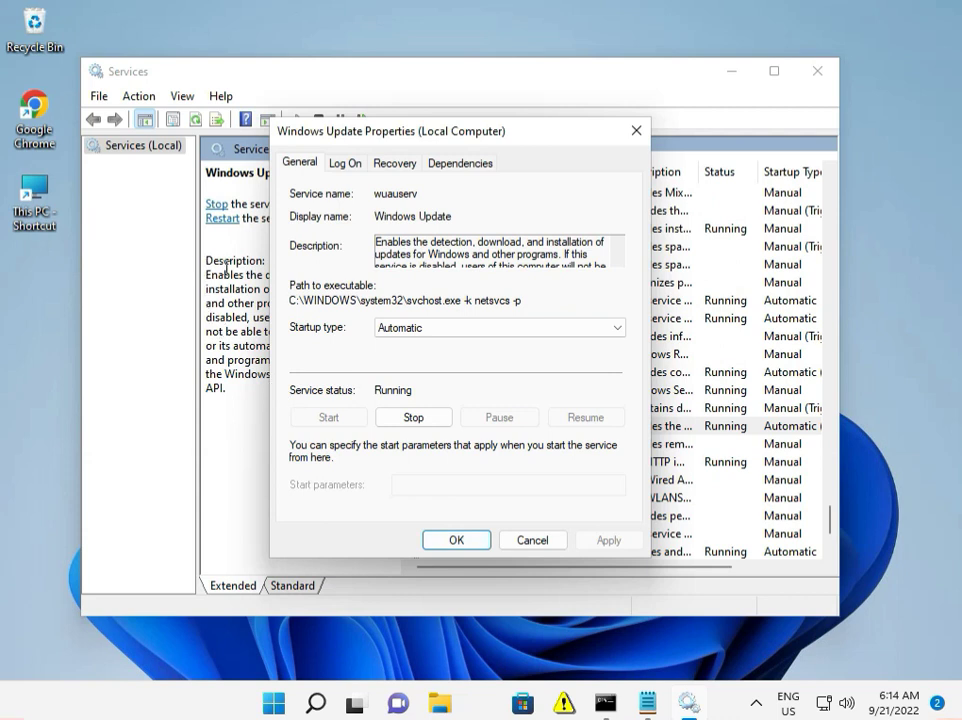
{"action": "left_click", "coordinate": [449, 540]}
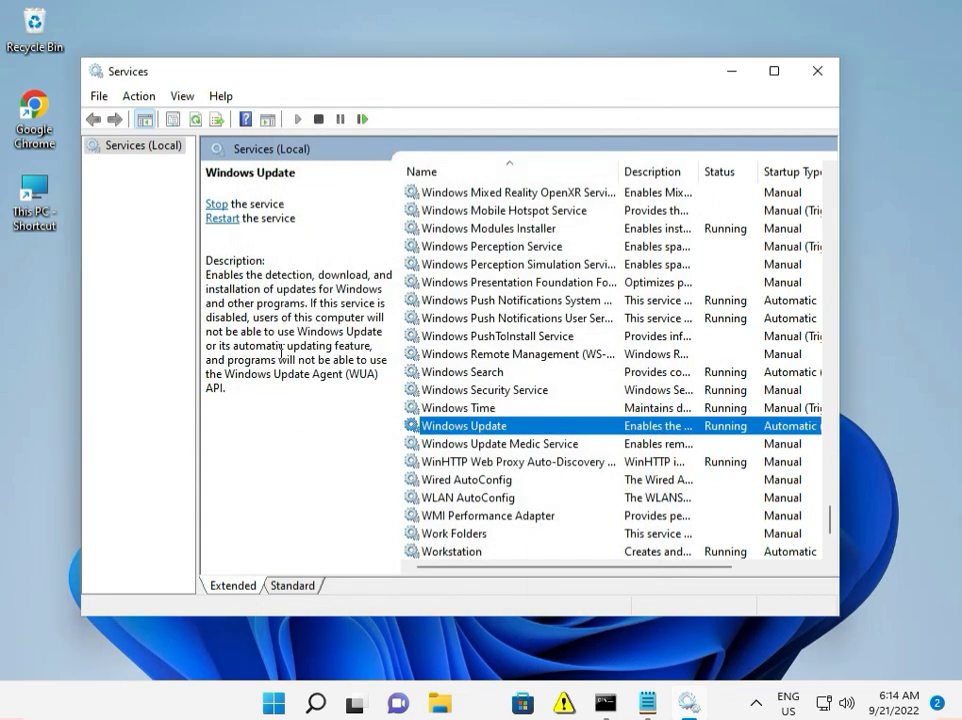
Restart the Windows Update service and close the Services console.
{"action": "left_click", "coordinate": [217, 219]}
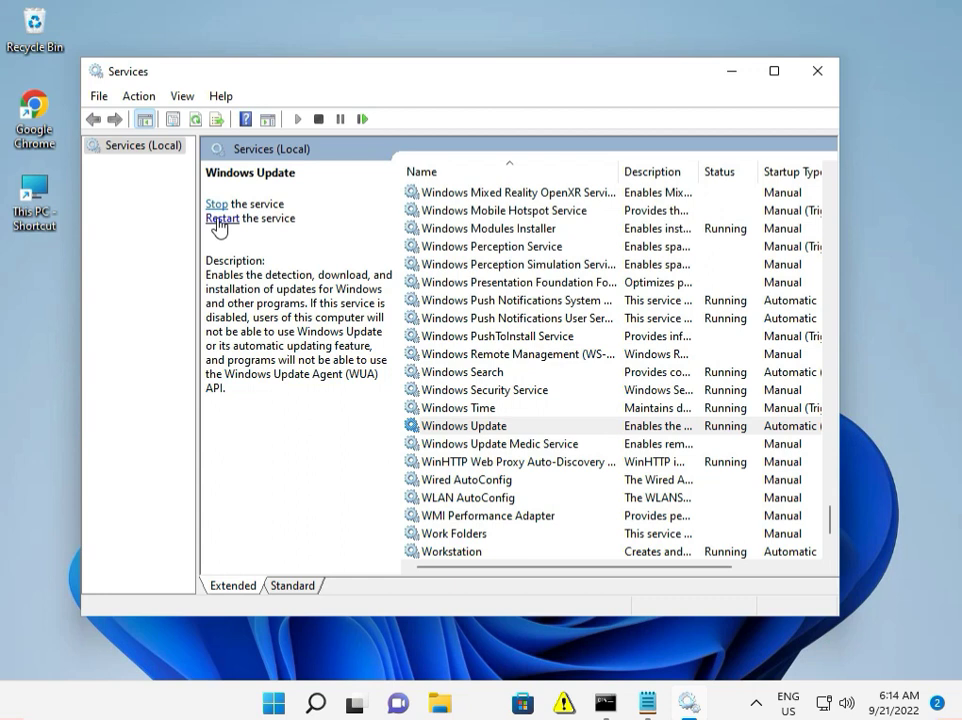
{"action": "left_click", "coordinate": [815, 73]}
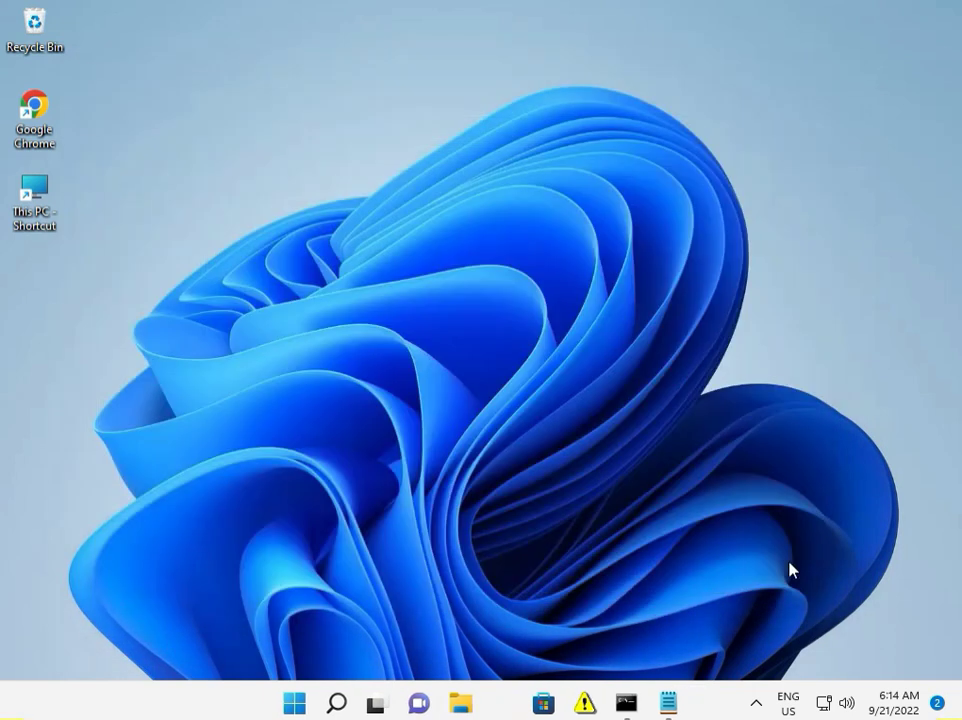
In Google Chrome, search for "microsoft catalog" and open the Microsoft Update Catalog site.
{"action": "mouse_move", "coordinate": [626, 703]}
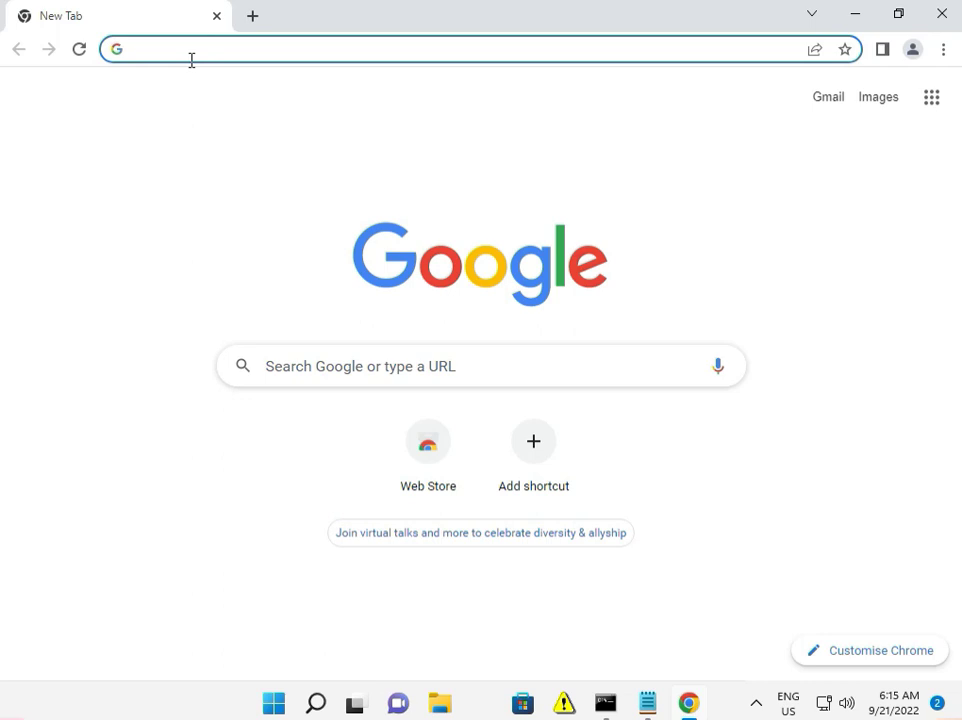
{"action": "type", "text": "micr"}
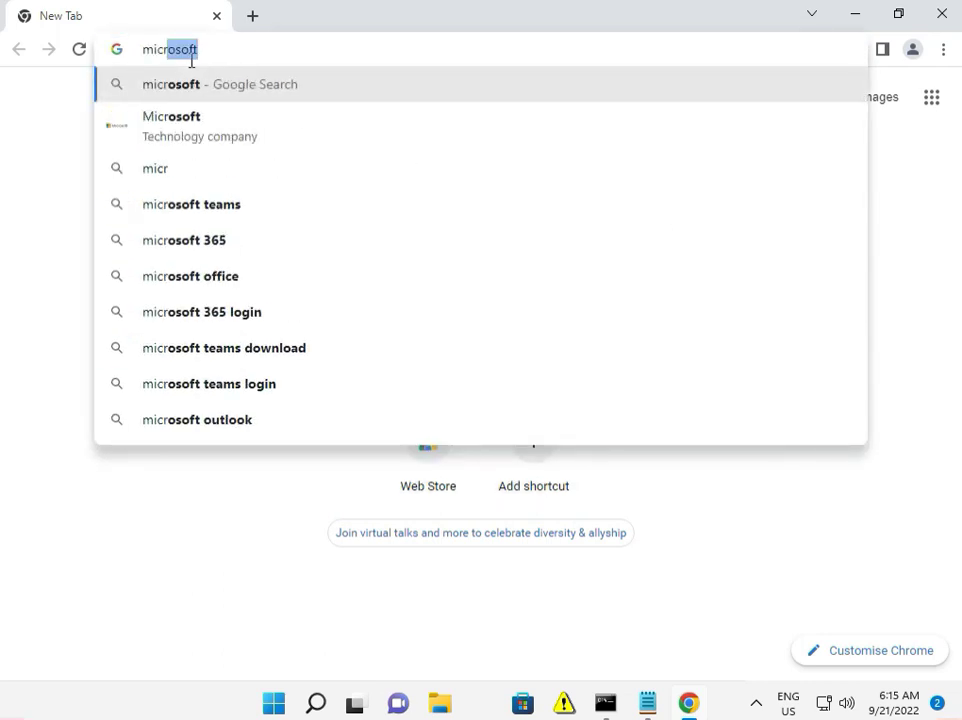
{"action": "type", "text": "oso"}
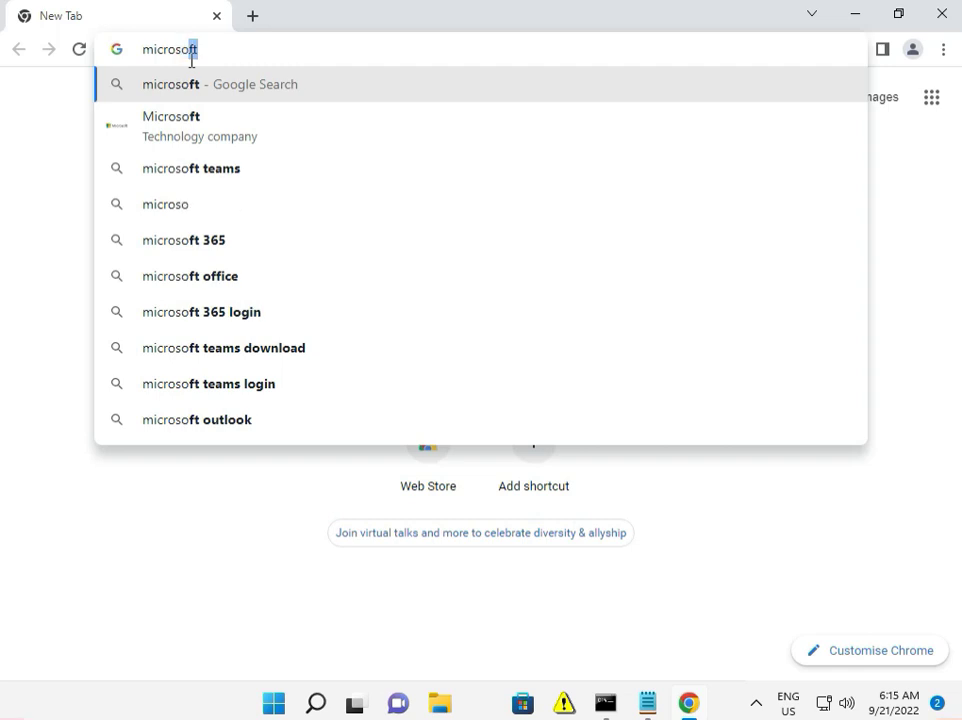
{"action": "type", "text": "ft cata"}
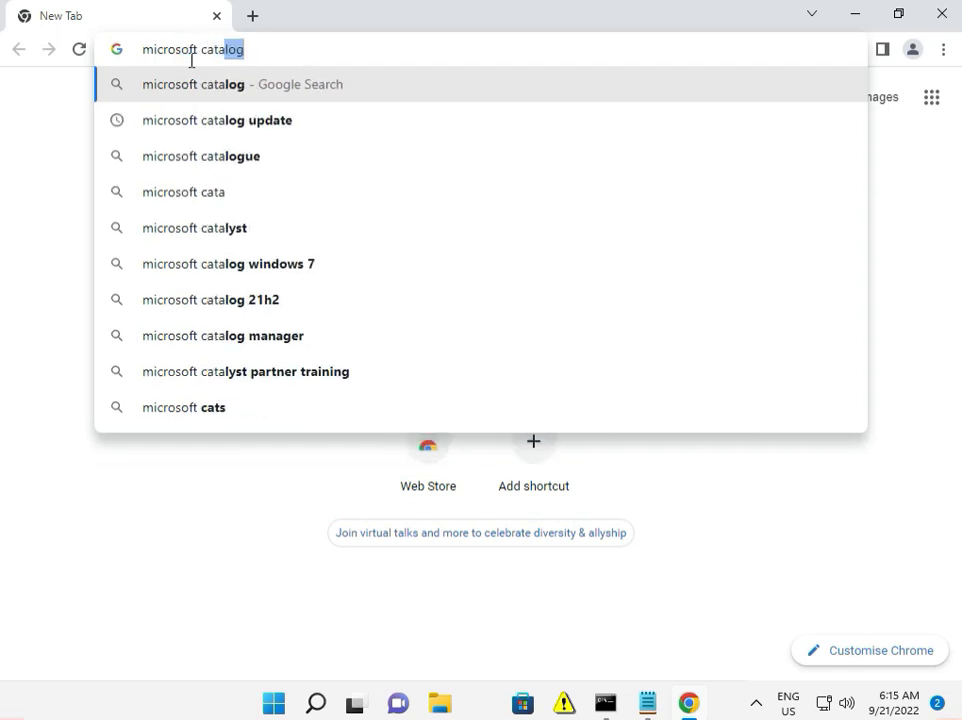
{"action": "key", "text": "Return"}
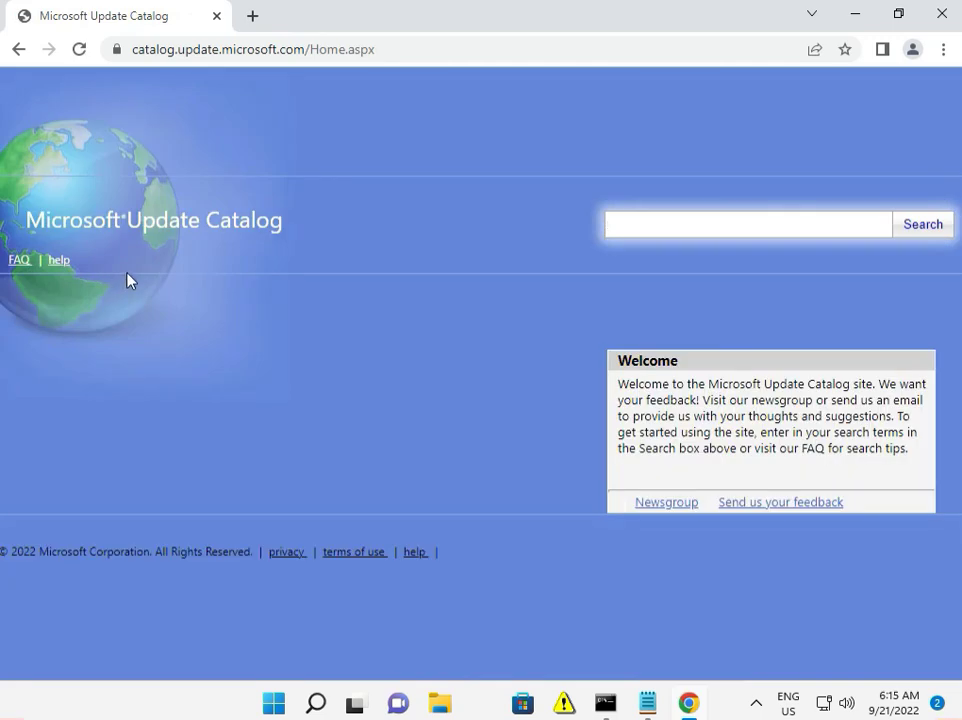
Search the Microsoft Update Catalog for kb5017328.
{"action": "left_click", "coordinate": [675, 227]}
{"action": "type", "text": "kb"}
{"action": "type", "text": "5017328"}
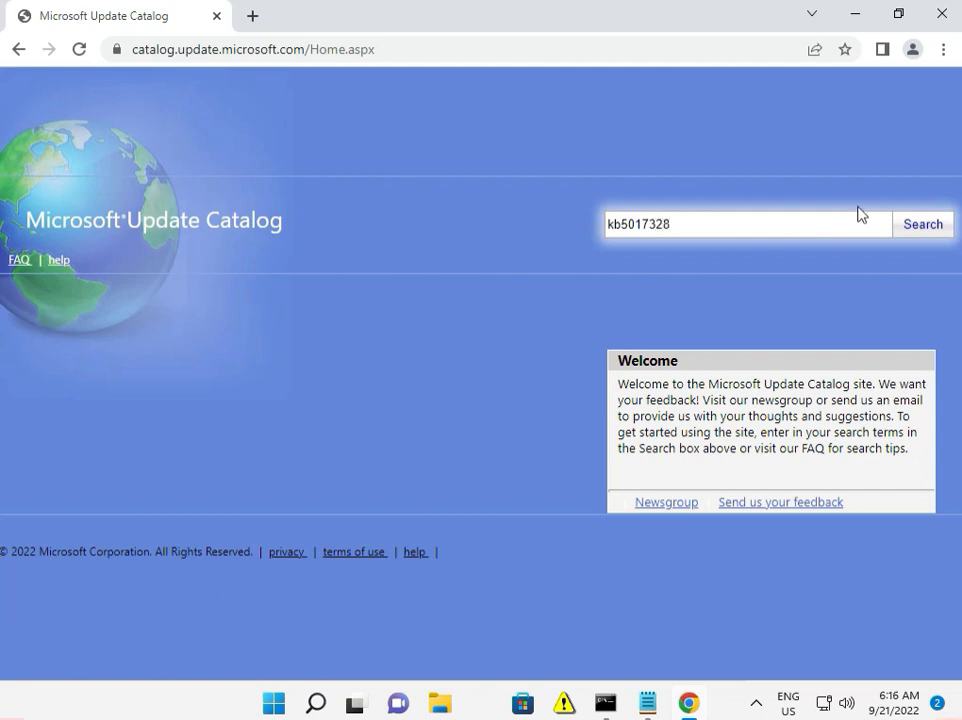
{"action": "left_click", "coordinate": [919, 224]}
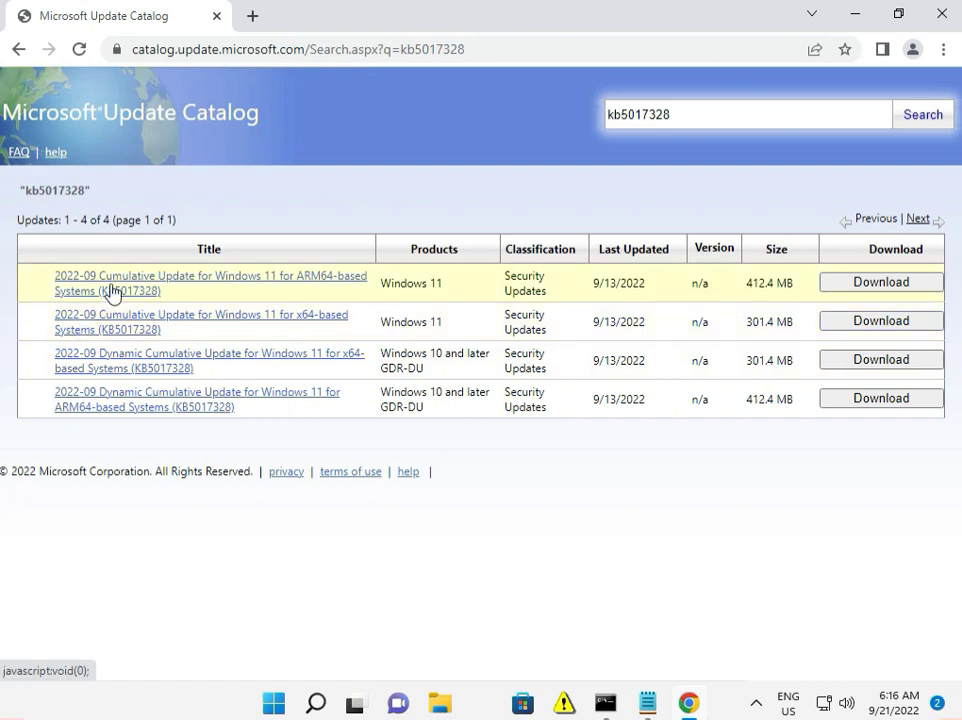
Download the 2022-09 Cumulative Update for Windows 11 for x64-based Systems (KB5017328) and open the downloaded .msu package, allowing it to run.
{"action": "left_click", "coordinate": [857, 322]}
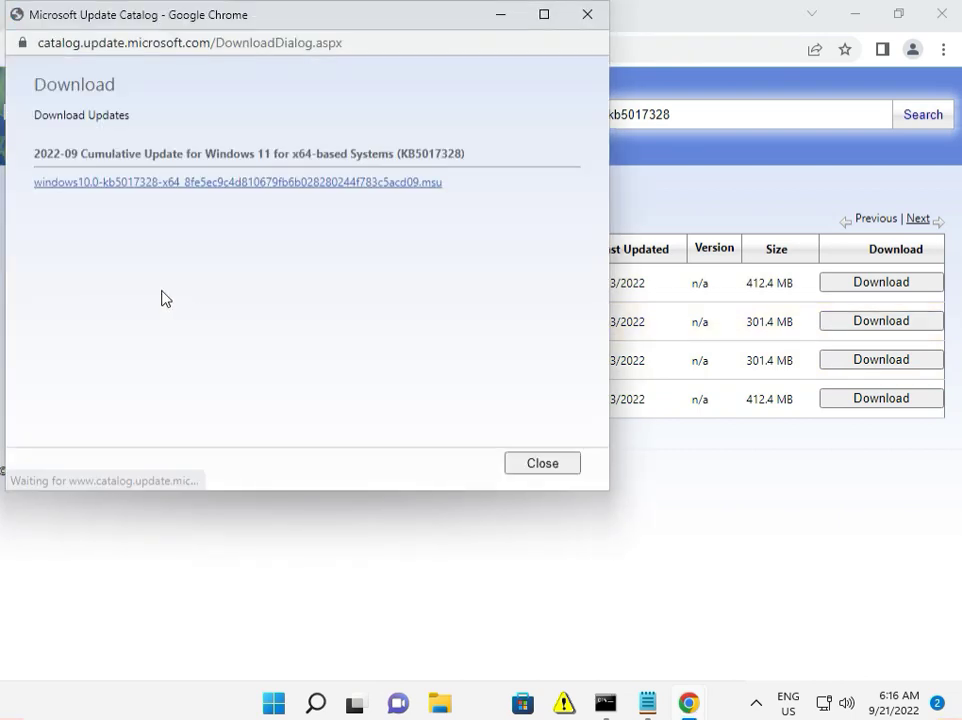
{"action": "left_click", "coordinate": [205, 190]}
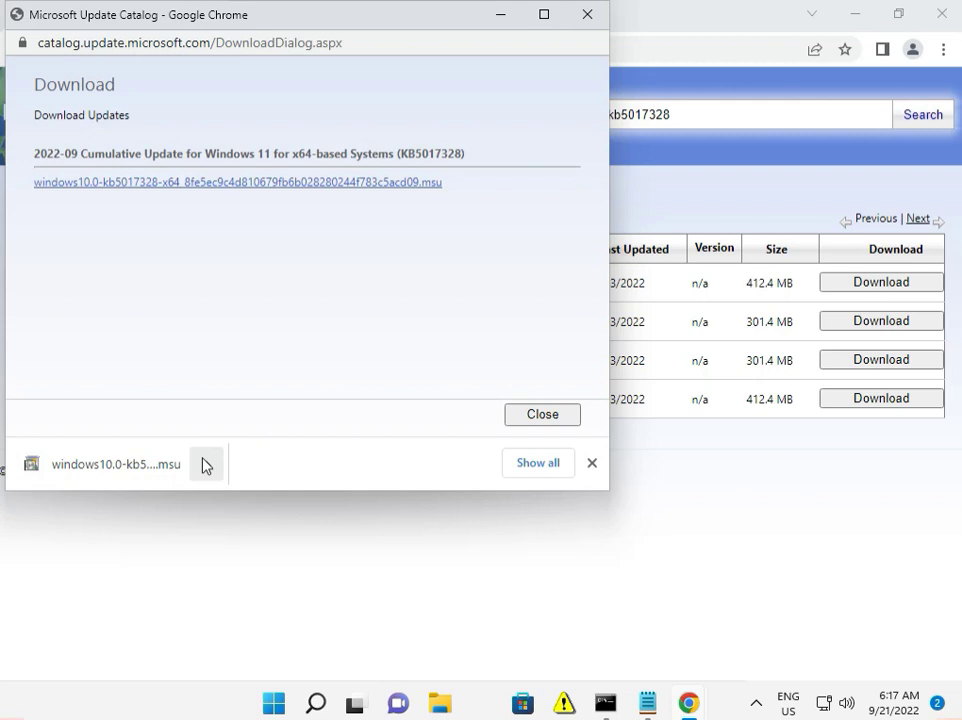
{"action": "left_click", "coordinate": [207, 468]}
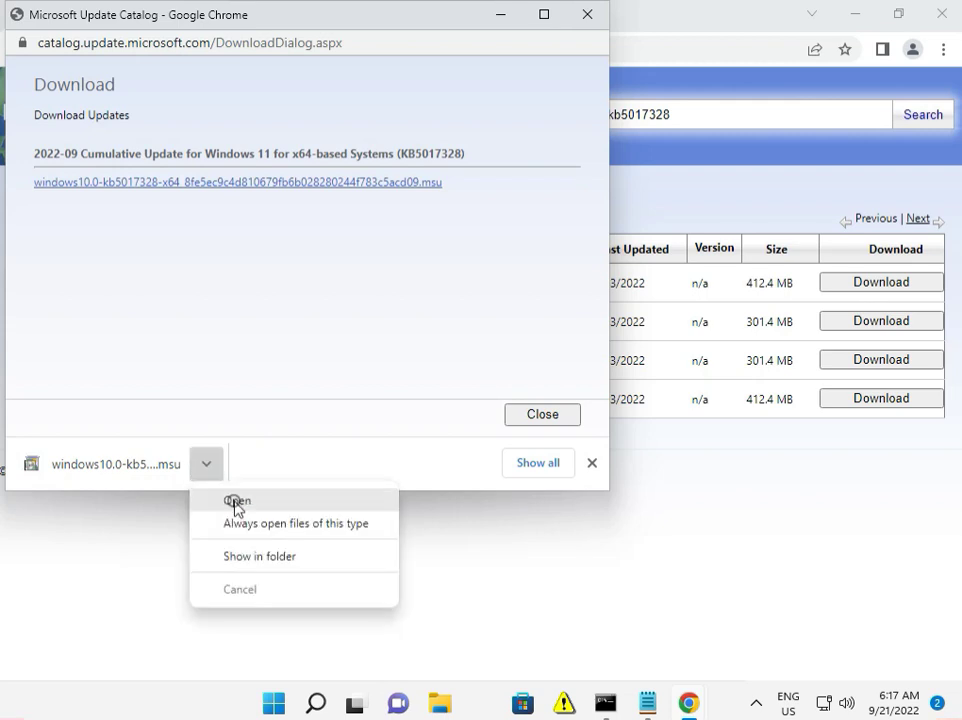
{"action": "left_click", "coordinate": [236, 502]}
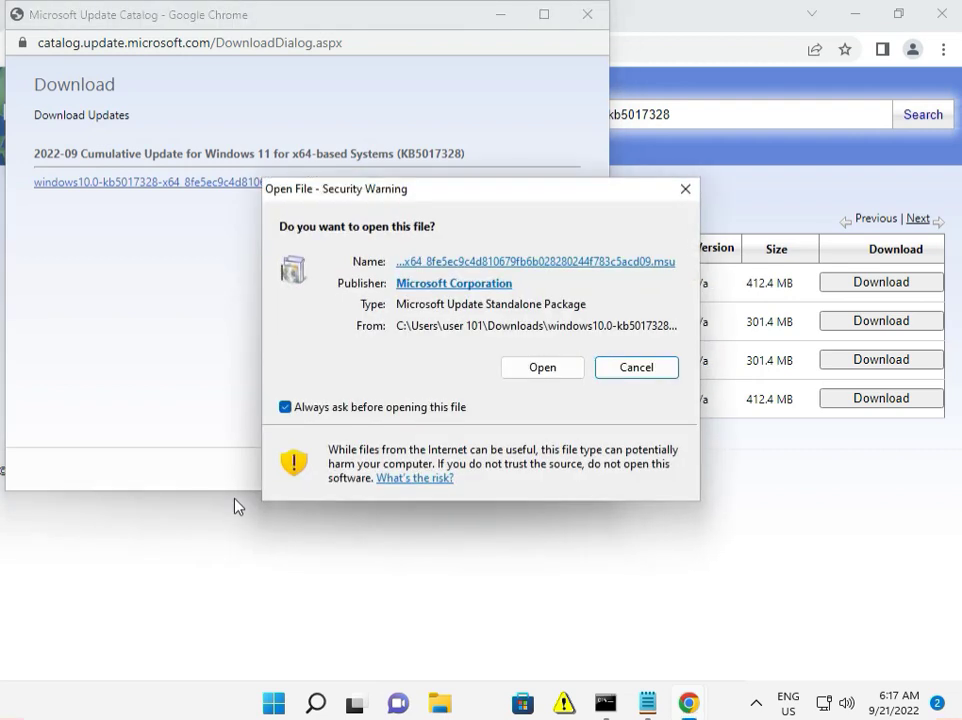
{"action": "left_click", "coordinate": [550, 370]}
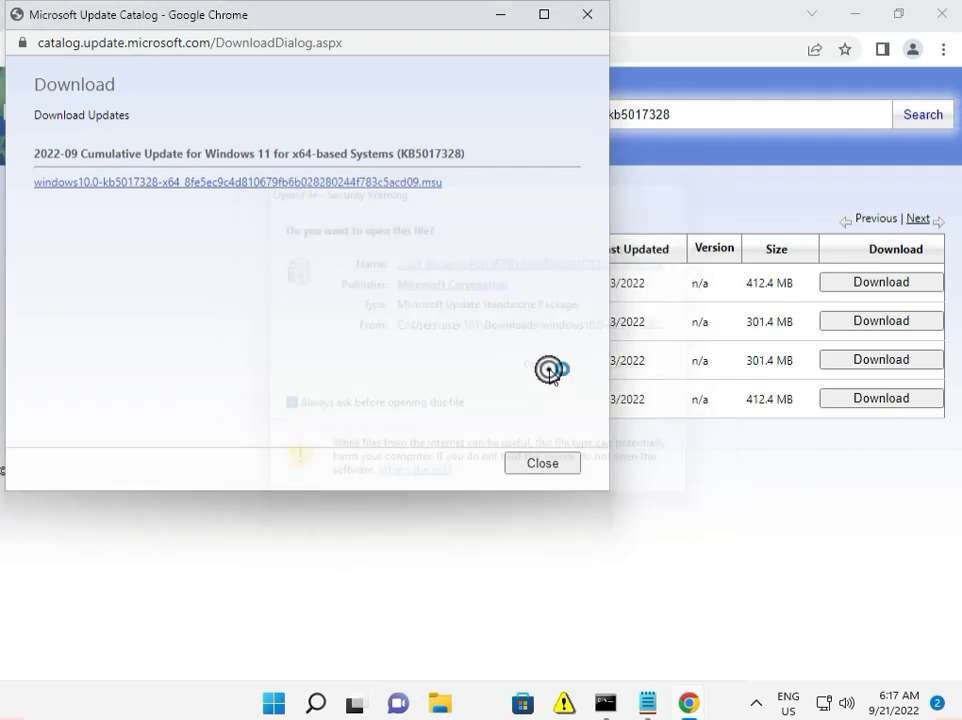